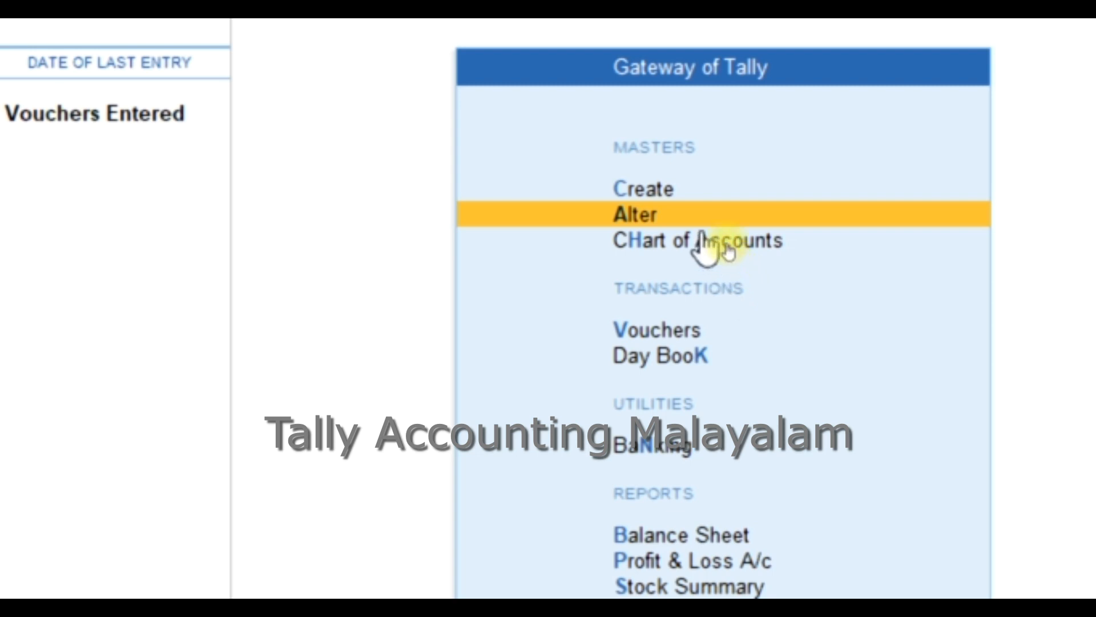
key(Up)
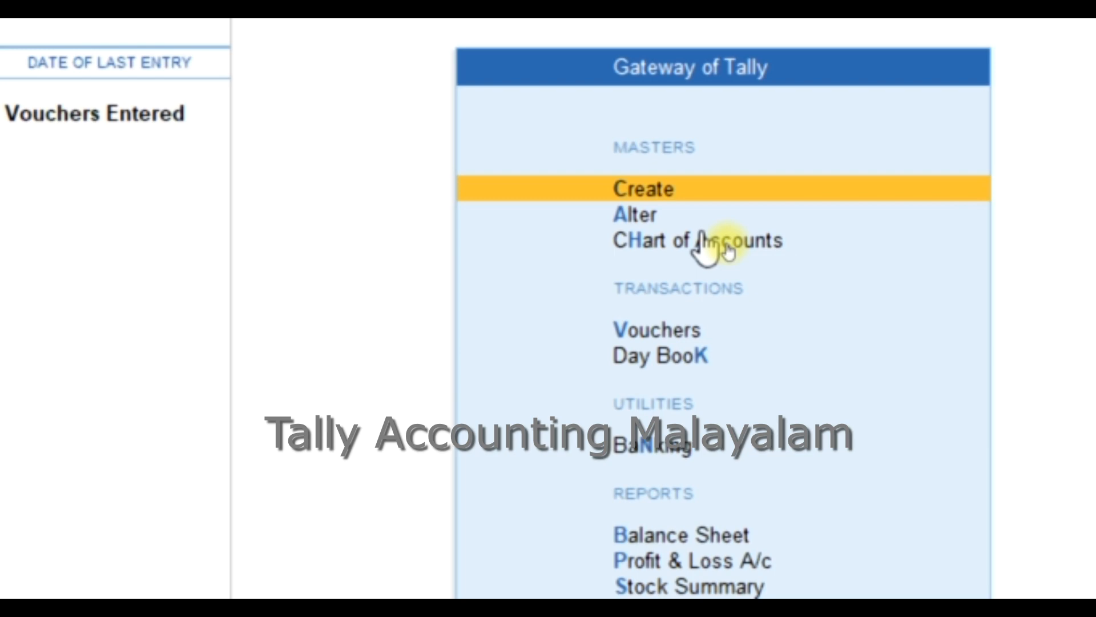
key(Return)
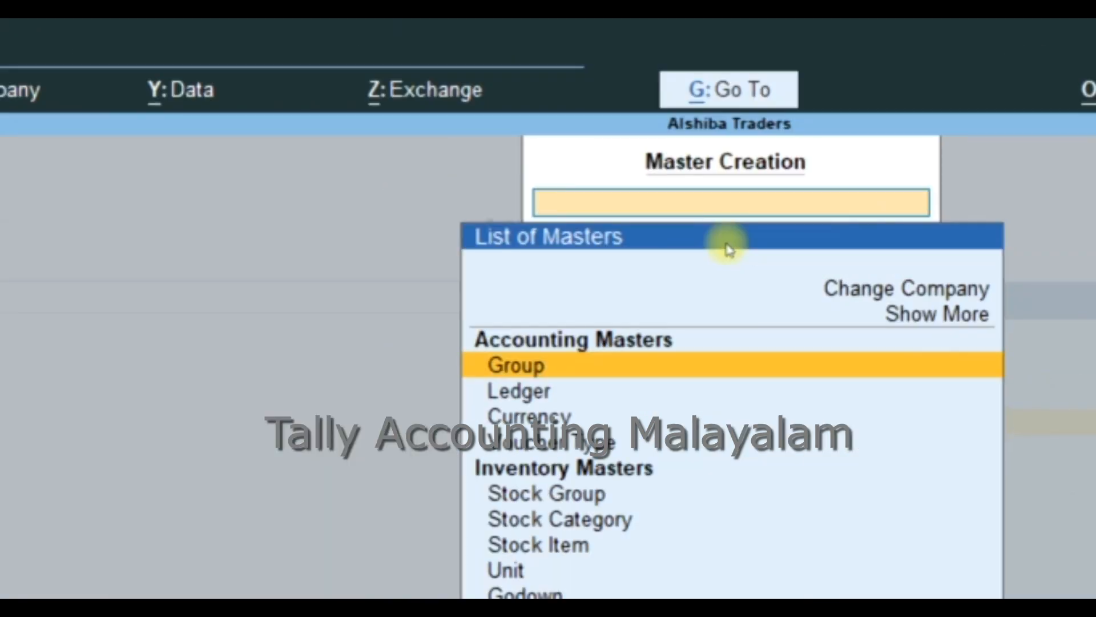
key(Down)
key(Down)
key(Down)
key(Down)
key(Down)
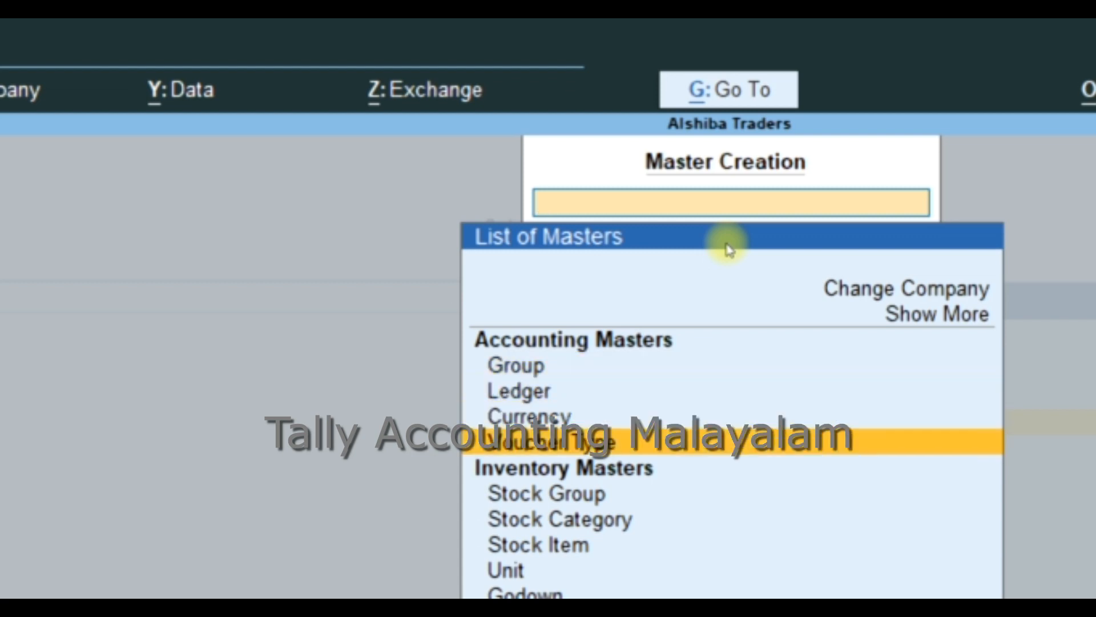
key(Up)
key(Up)
key(Up)
key(Up)
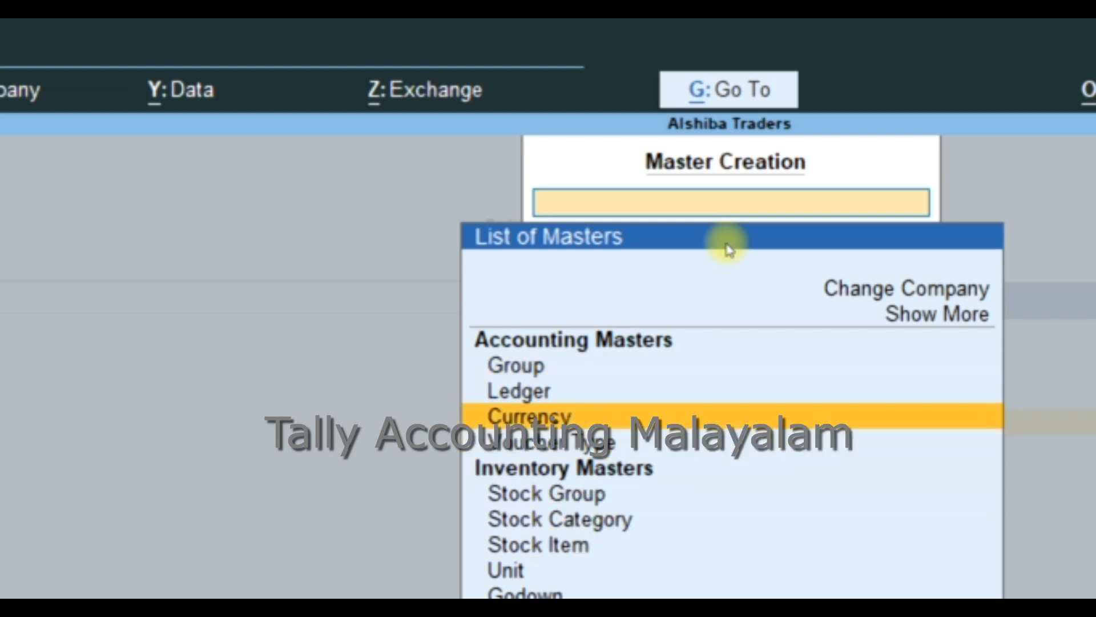
key(Up)
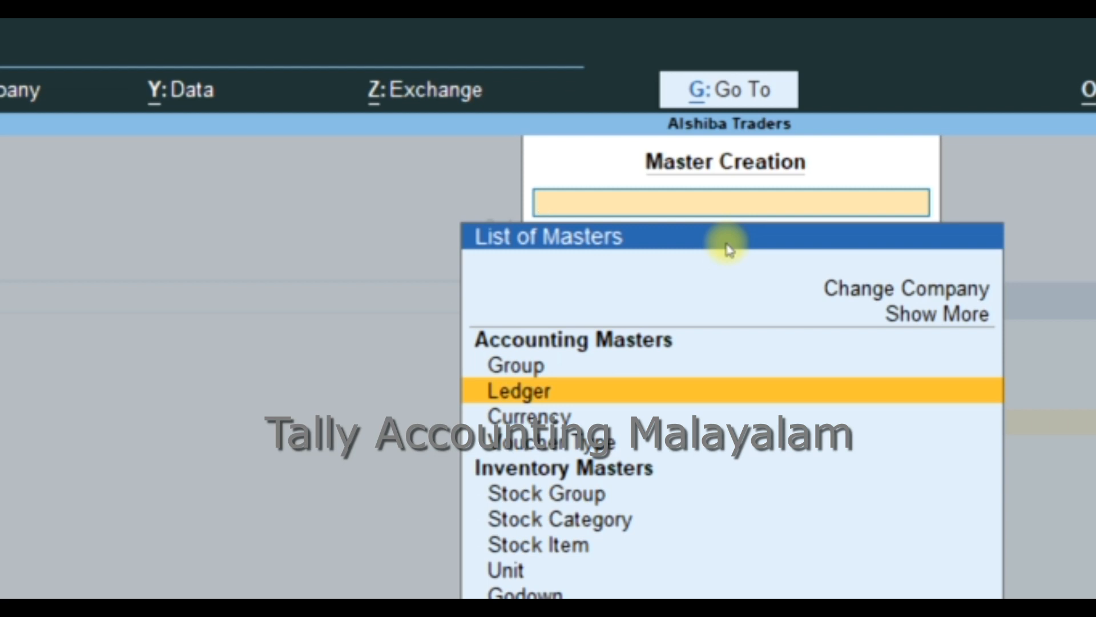
key(Return)
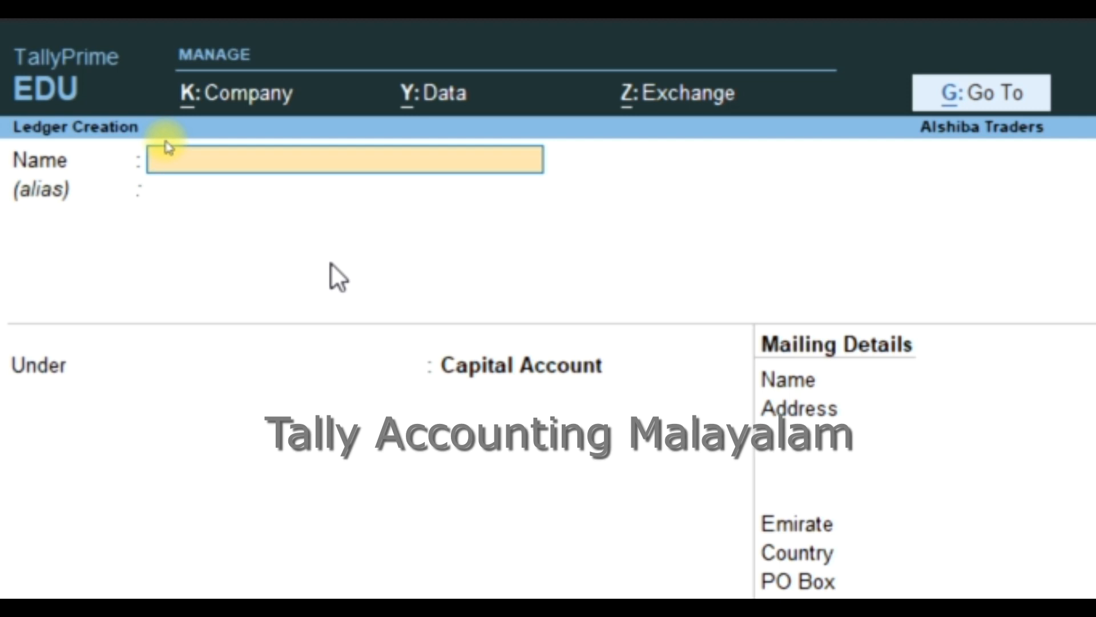
key(Escape)
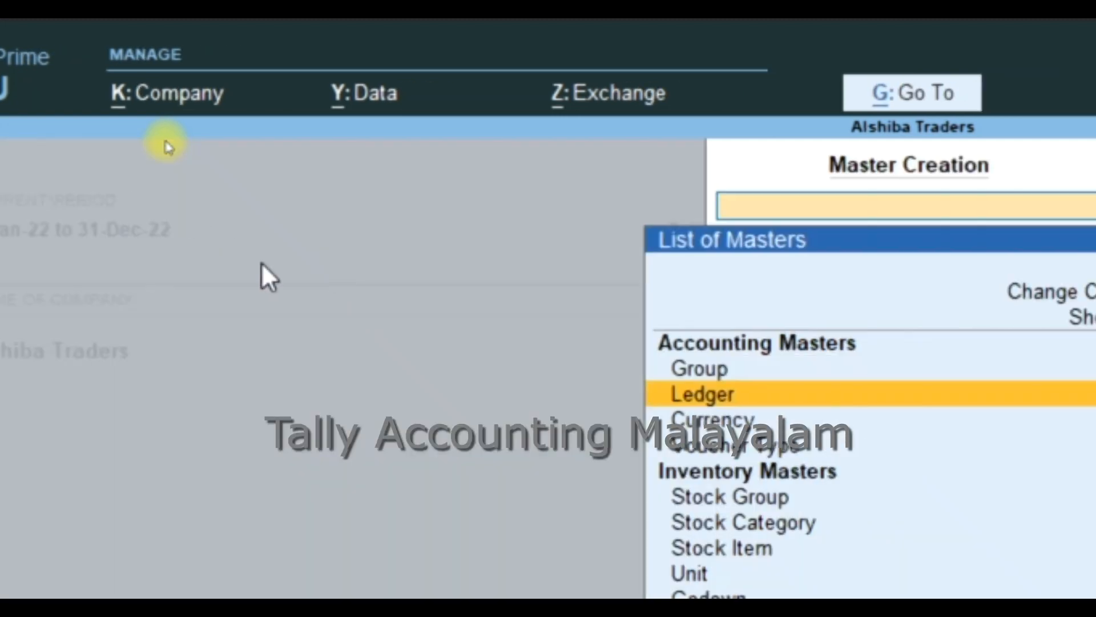
key(Escape)
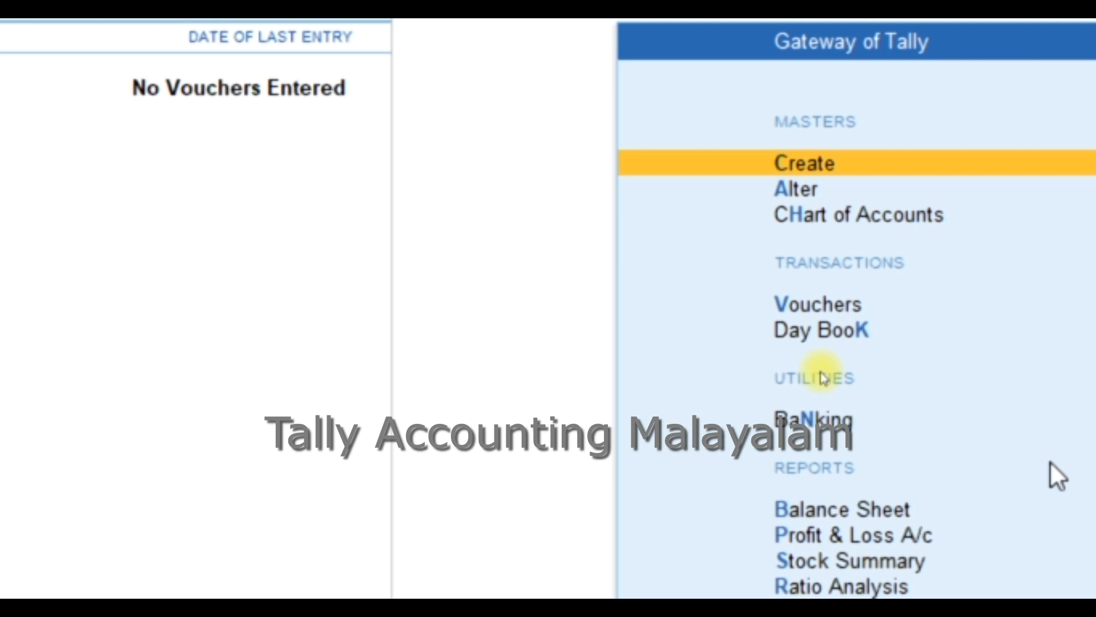
Open a blank ledger creation form from the list of ledgers available for alteration.
key(Down)
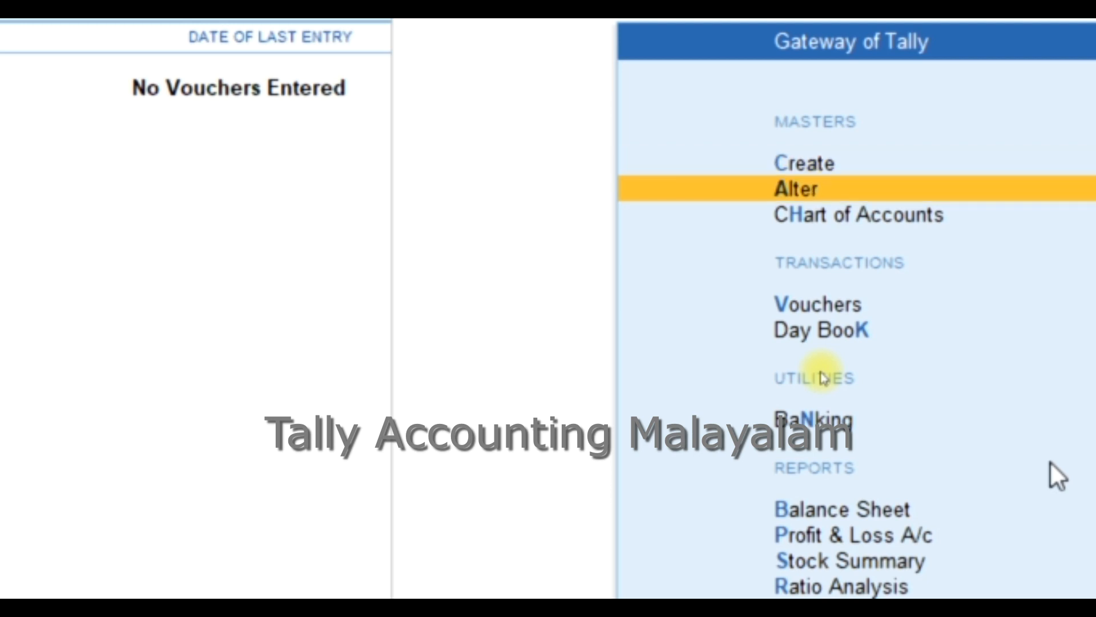
key(Return)
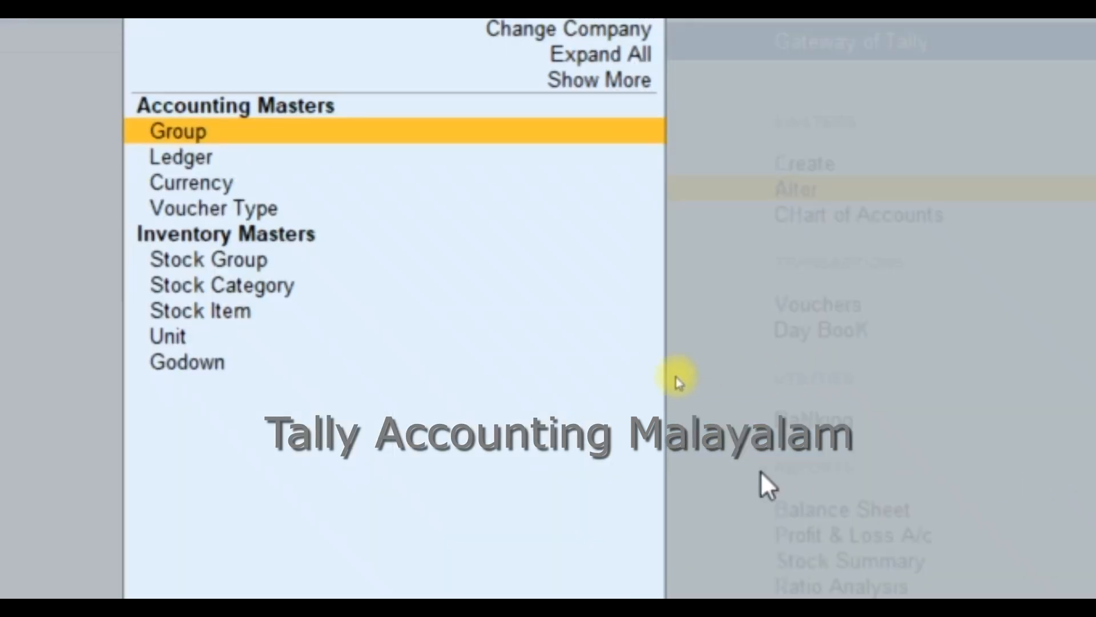
key(Down)
key(Return)
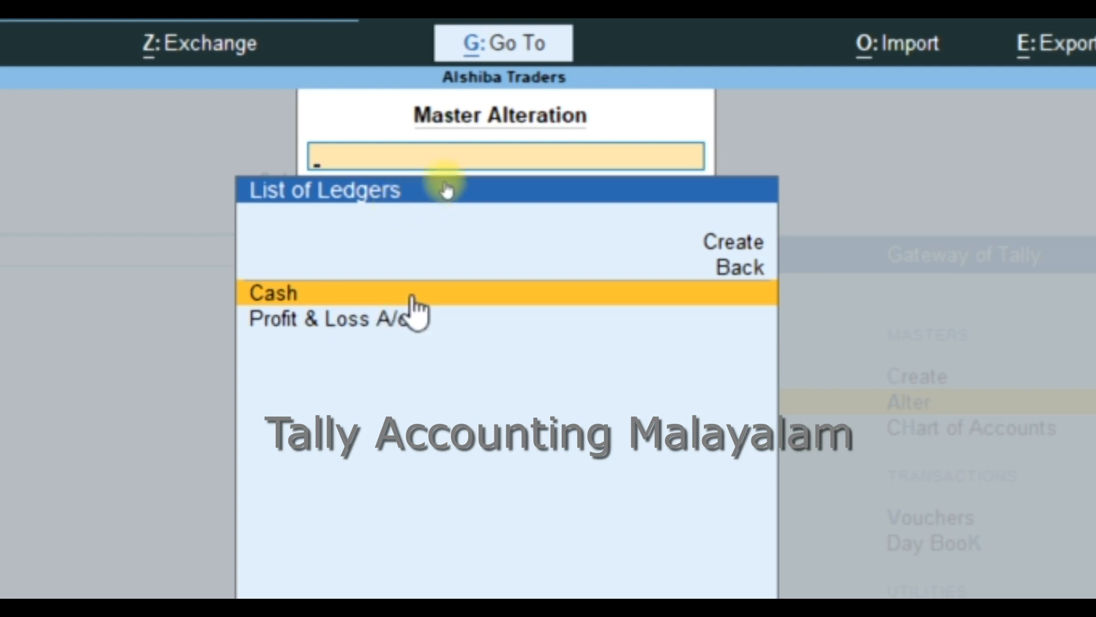
click(737, 246)
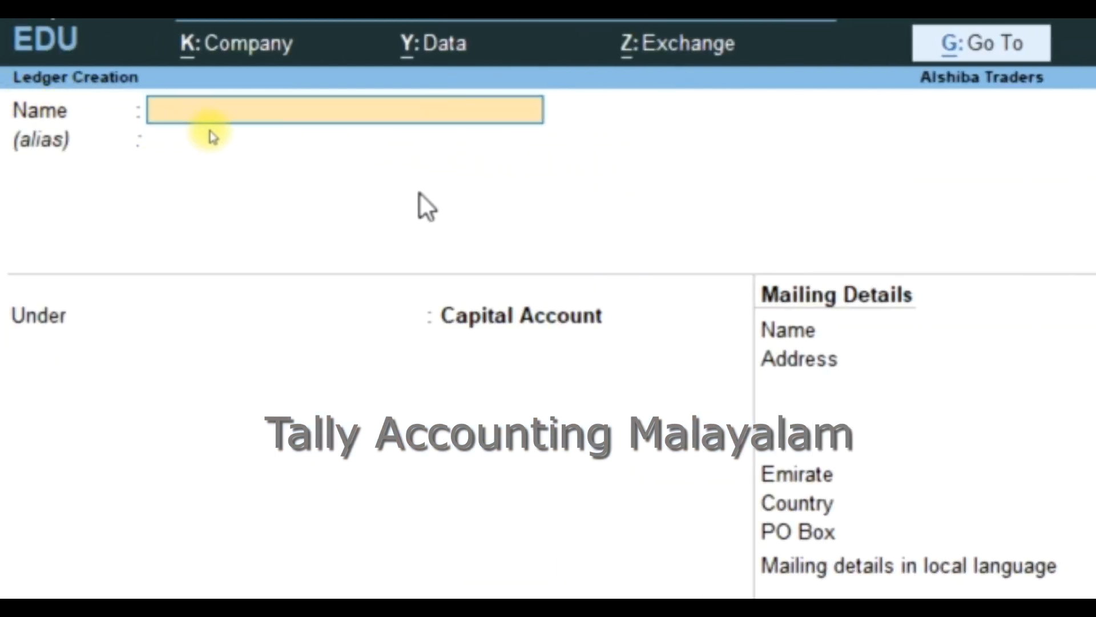
Name the new ledger Capital and leave its alias blank.
text(Ca)
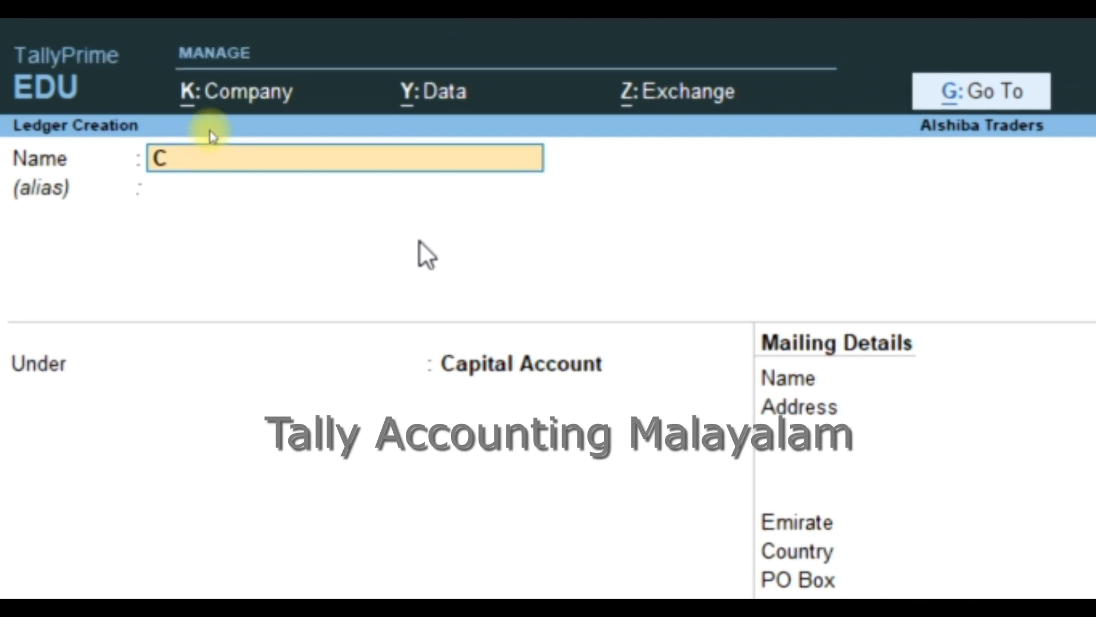
text(pital)
key(Return)
key(Return)
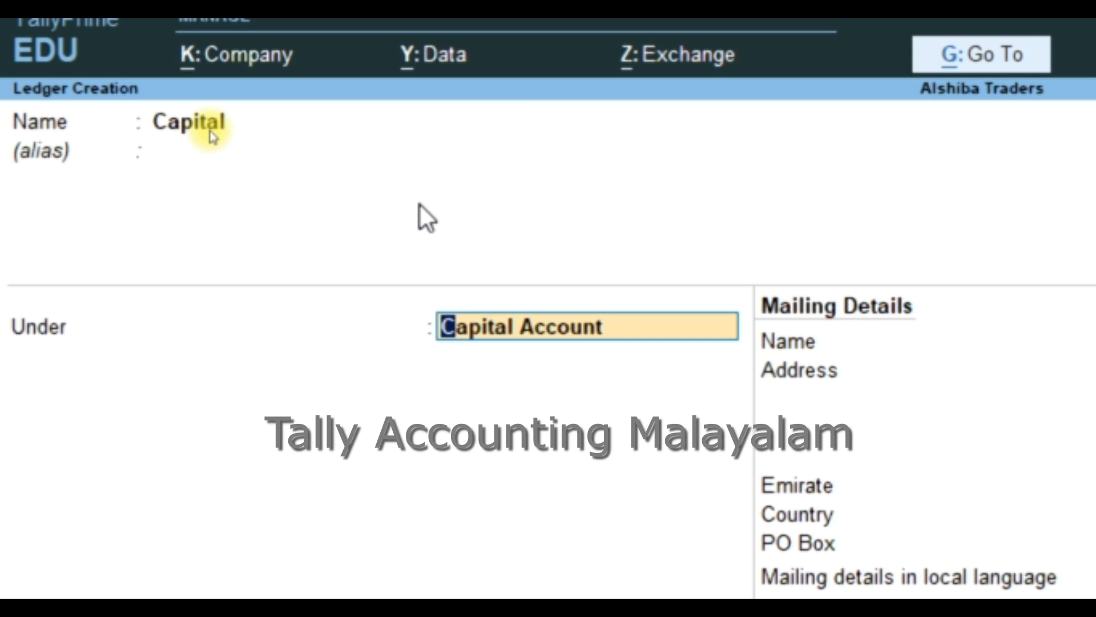
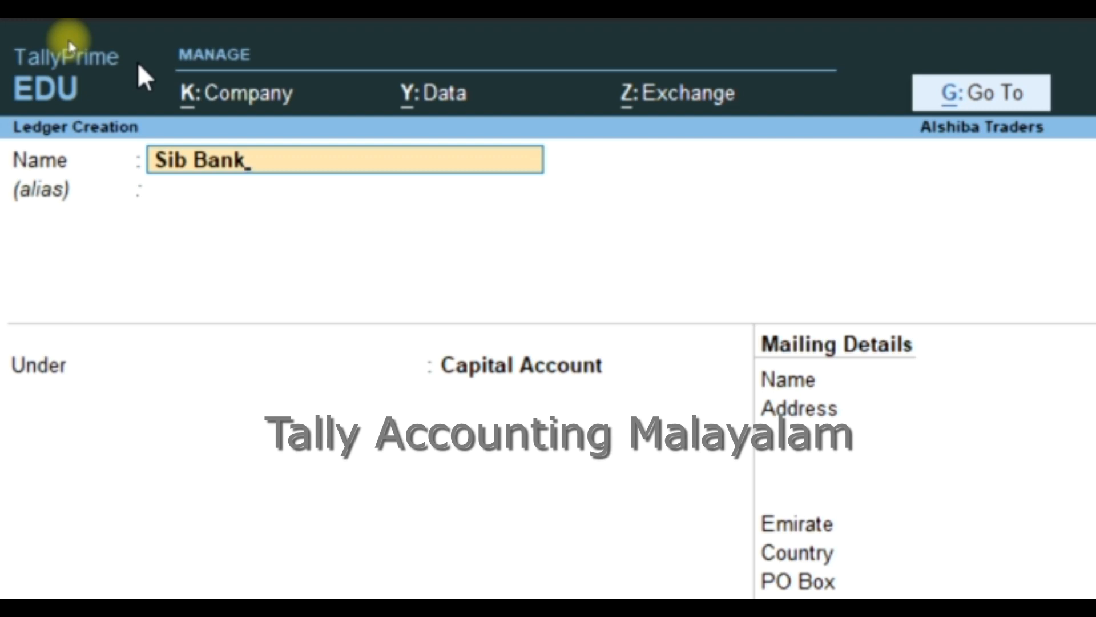
Accept the ledger name Sib Bank and place the ledger under the Bank Accounts group.
key(Return)
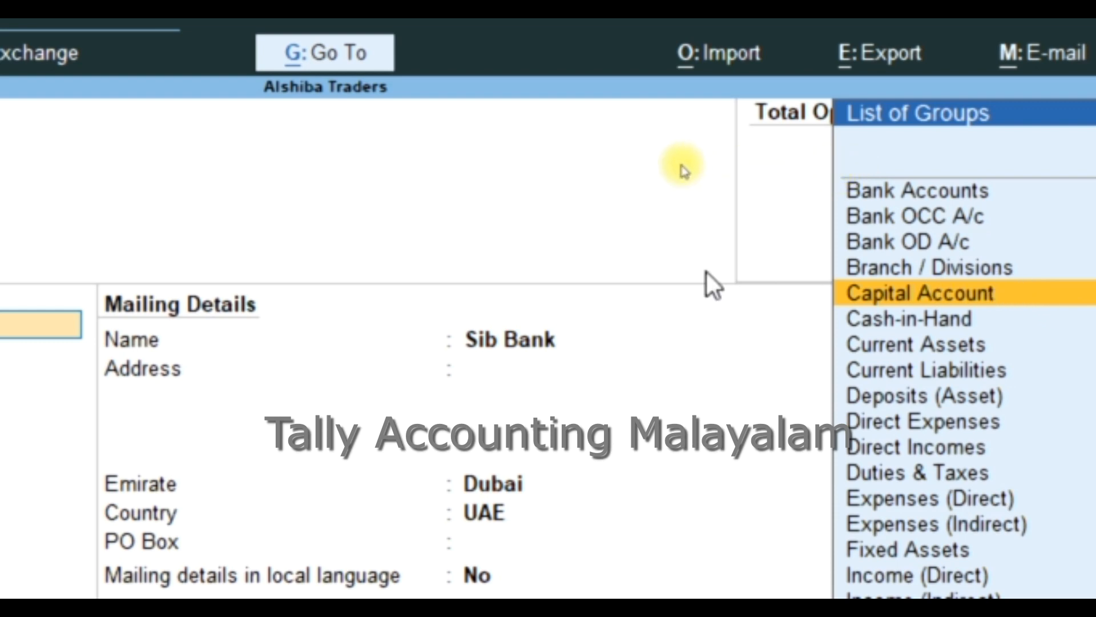
key(Up)
key(Up)
key(Up)
key(Up)
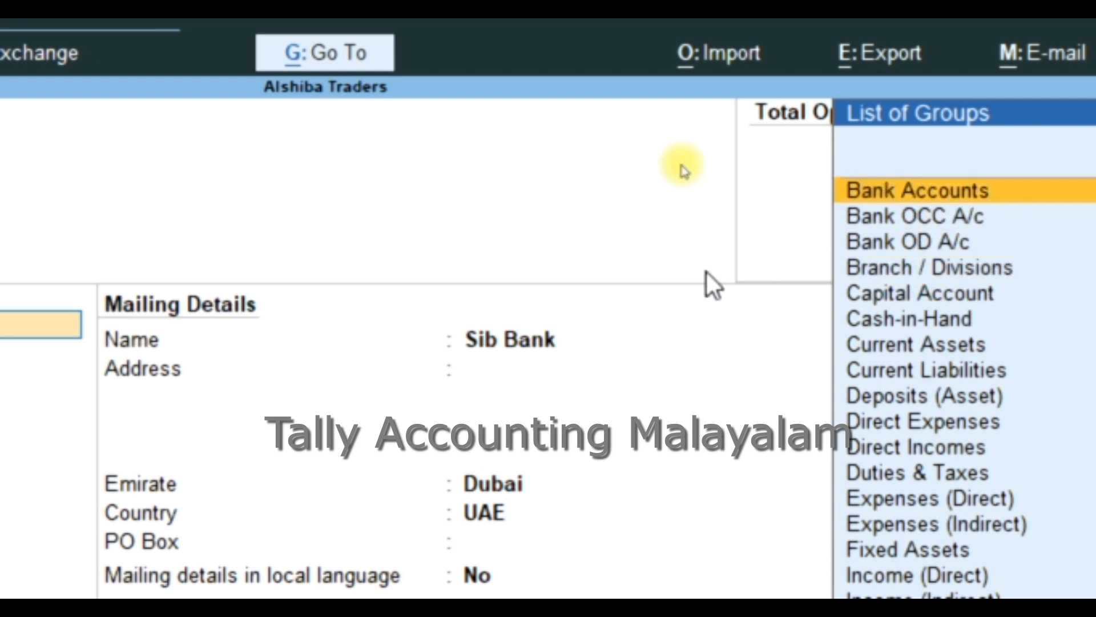
key(Return)
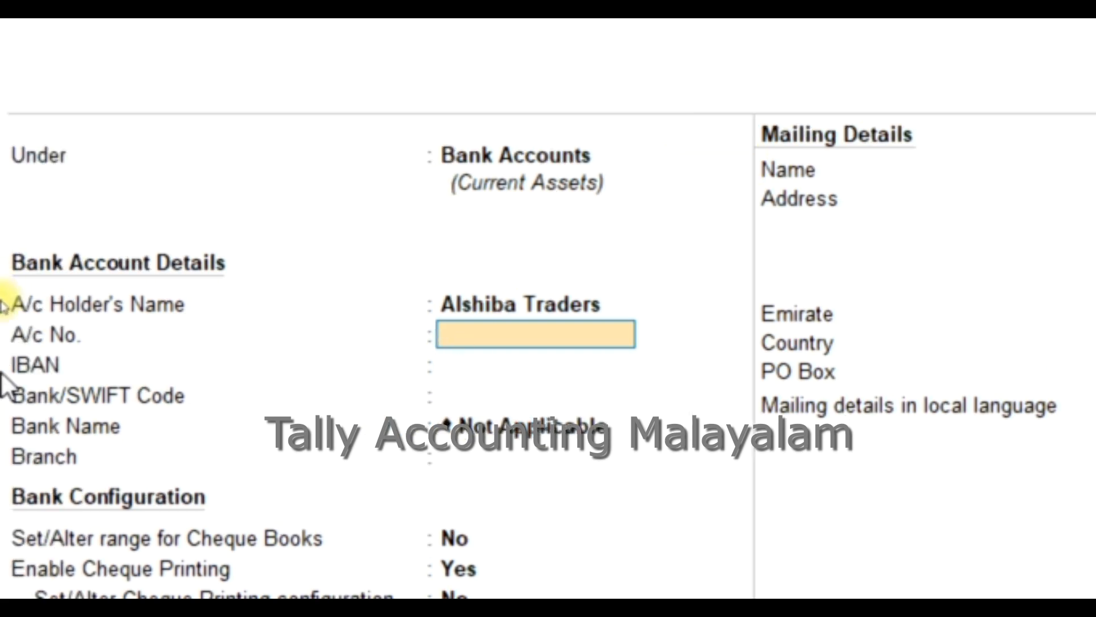
key(Return)
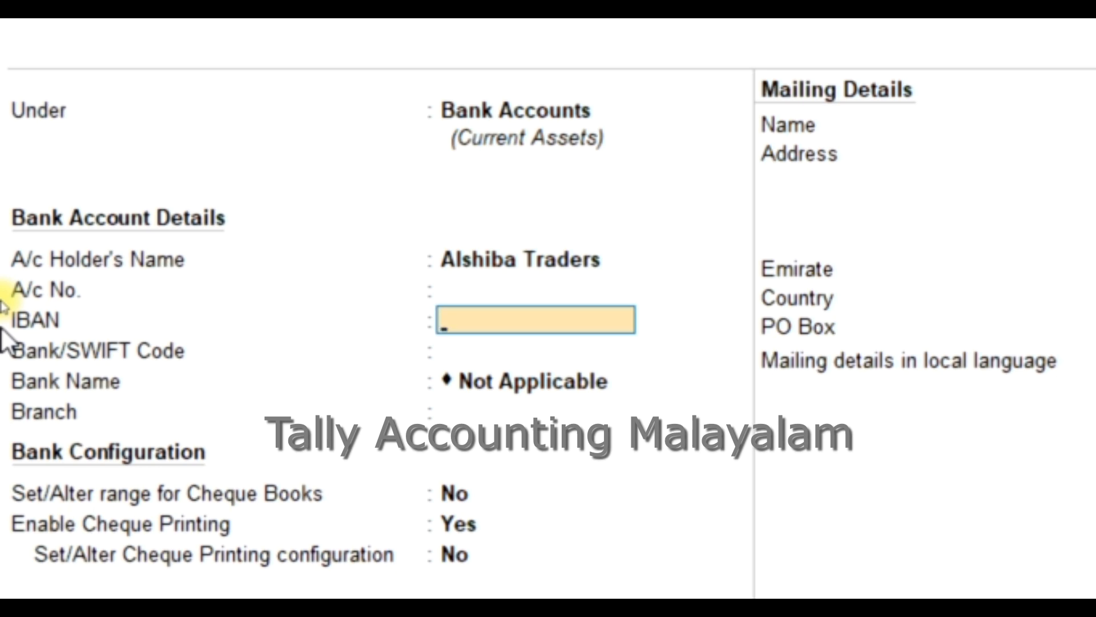
key(Return)
key(Return)
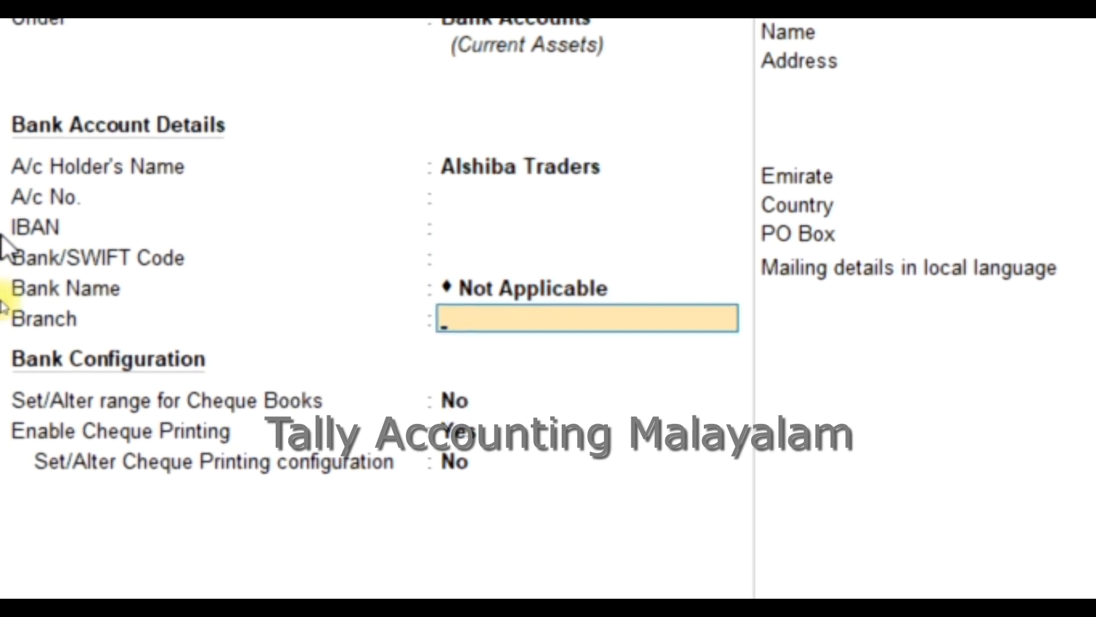
key(Return)
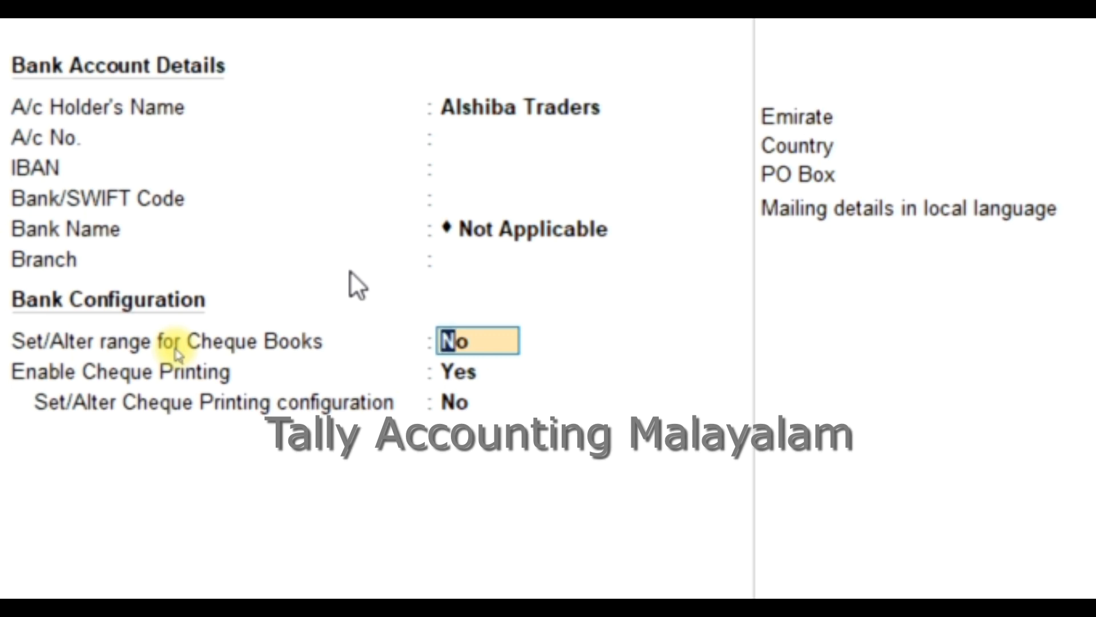
key(Return)
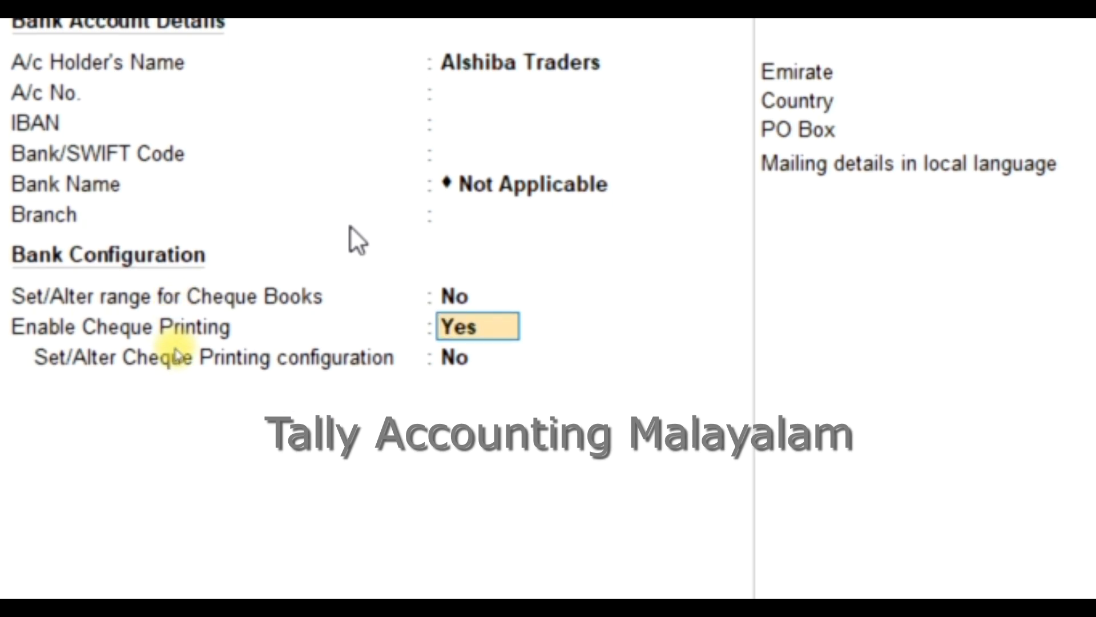
key(Return)
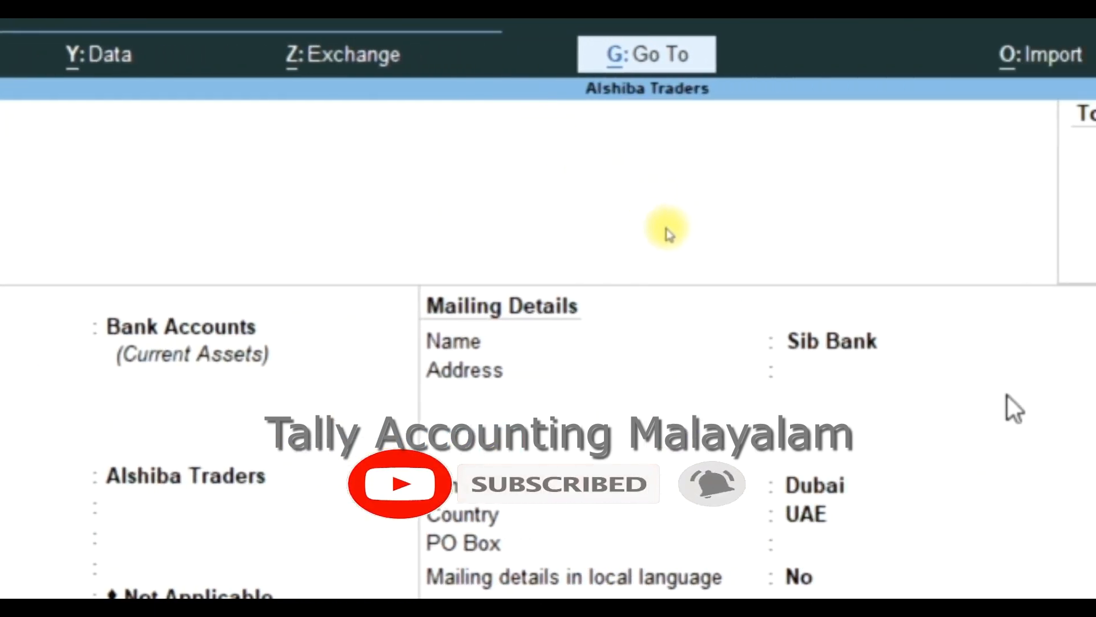
Keep the default mailing details for Sib Bank, leave the opening balance empty and save the ledger.
key(Return)
key(Return)
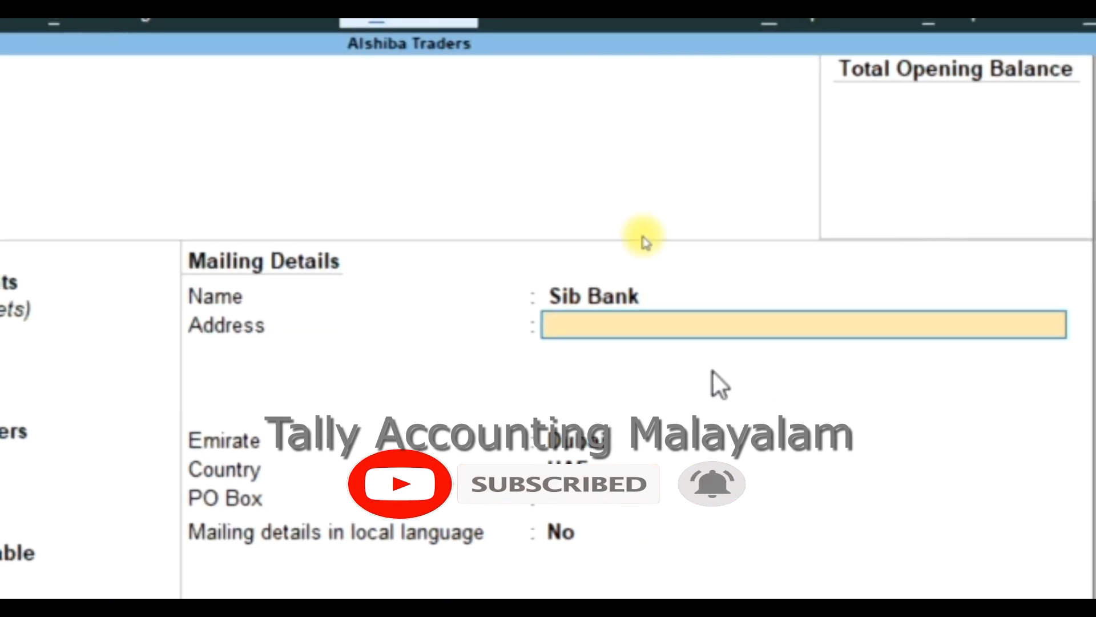
key(Return)
key(Return)
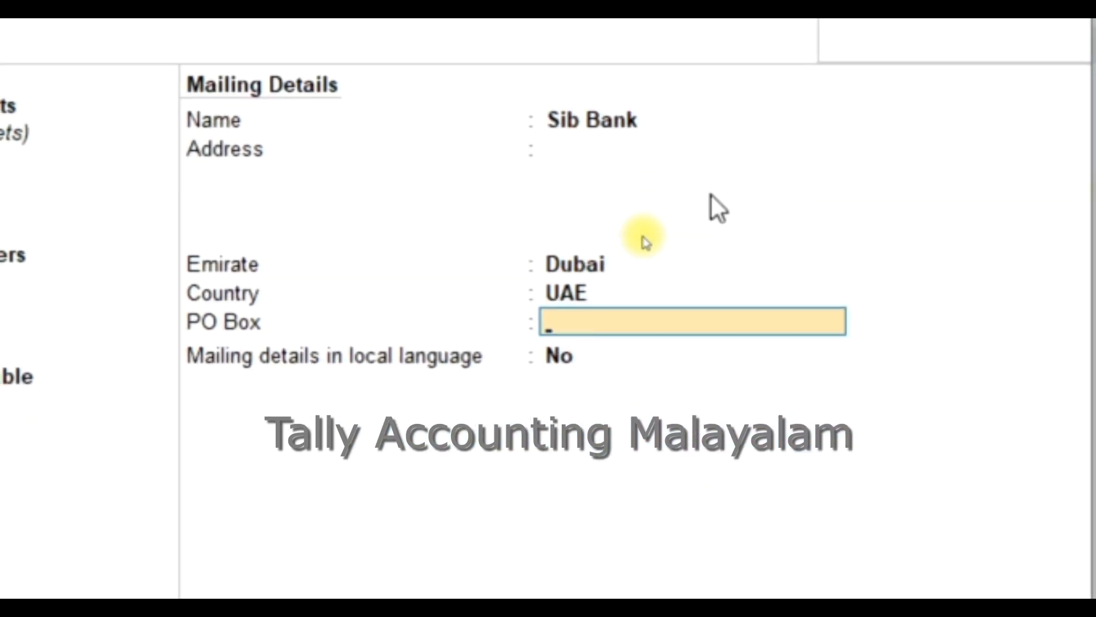
key(Return)
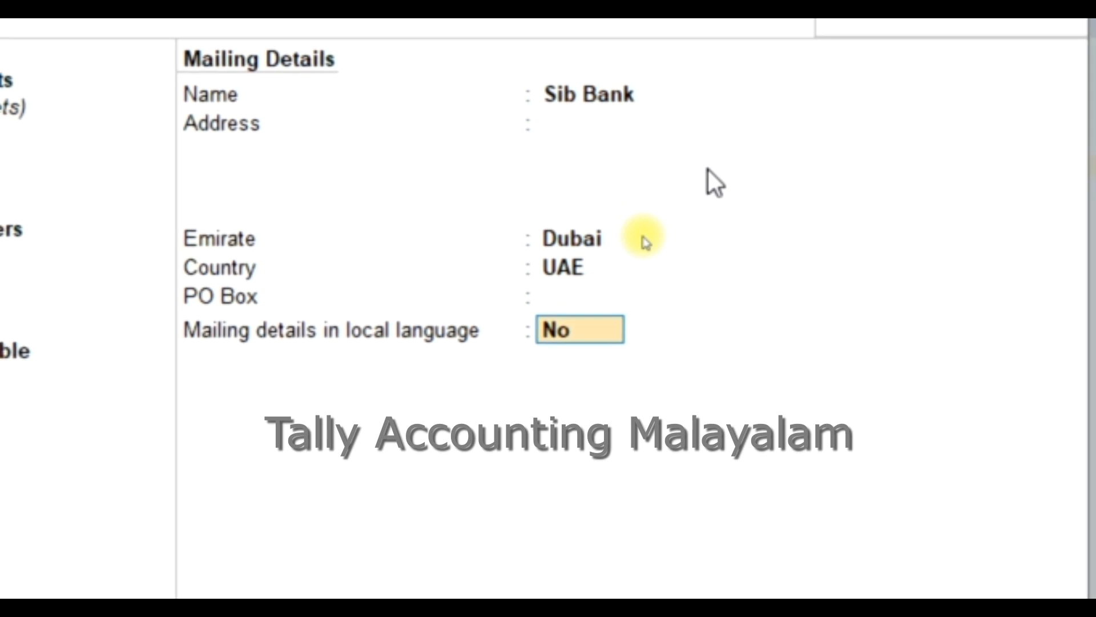
key(Return)
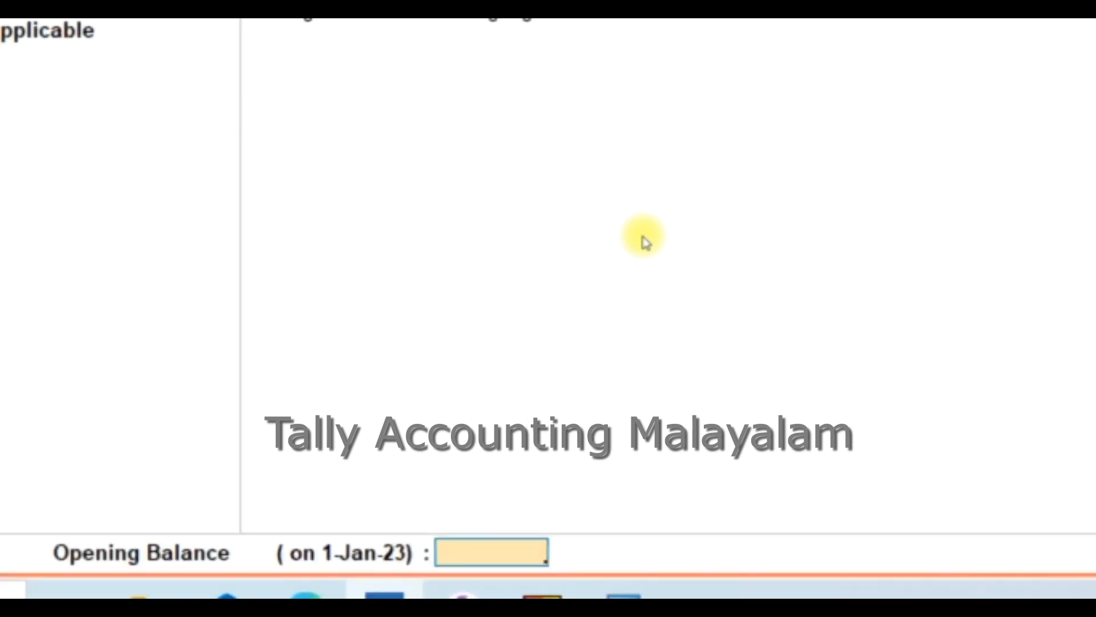
key(Return)
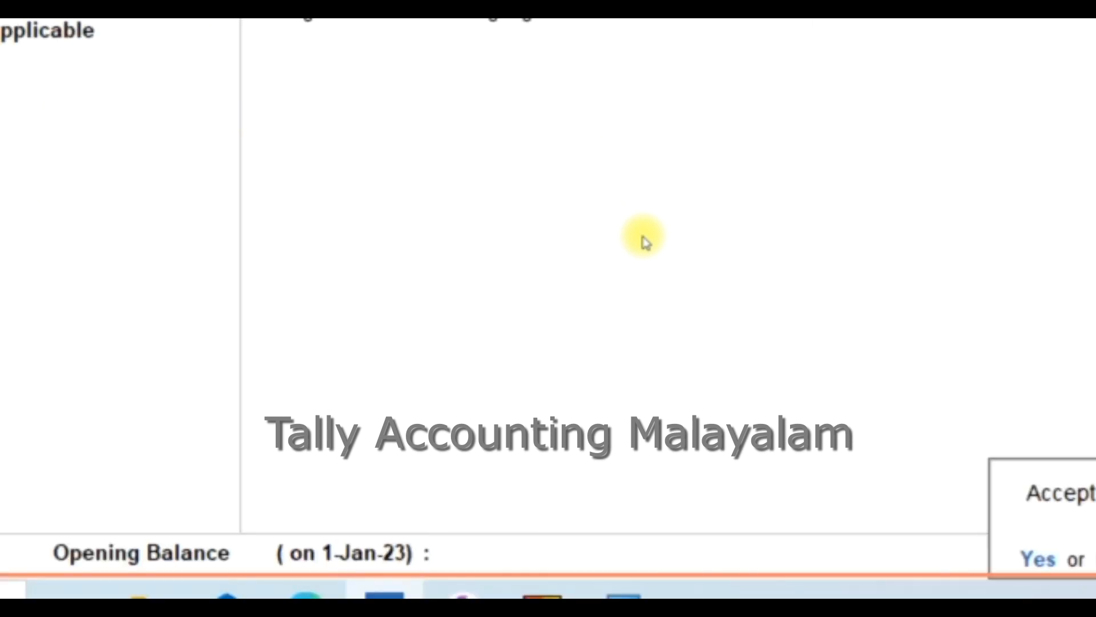
key(Return)
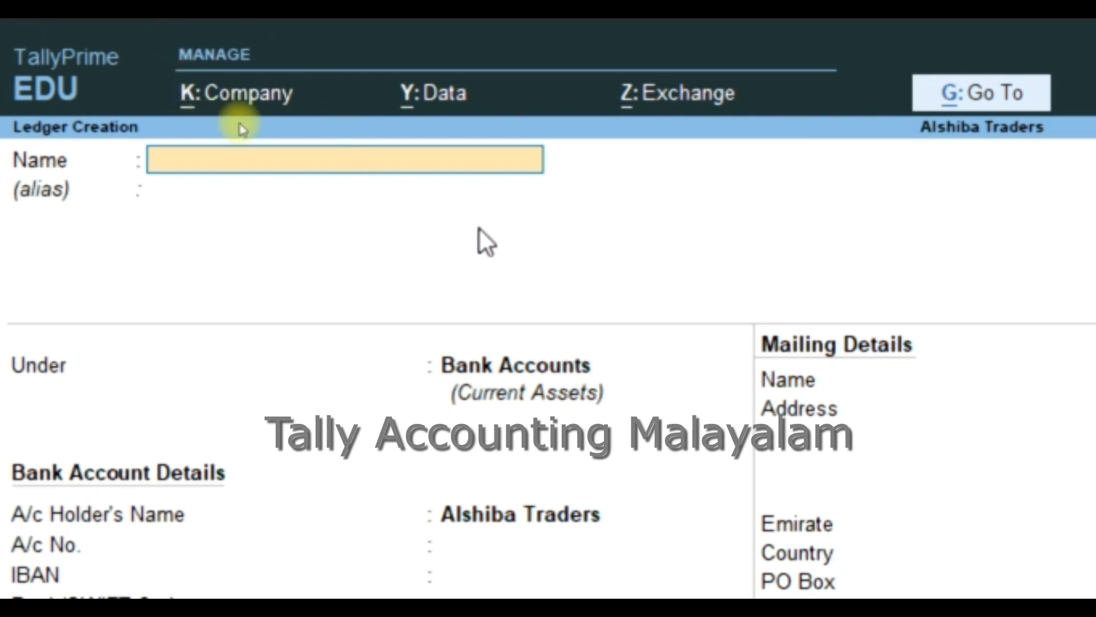
Name a new ledger Purchase and place it under the Purchase Accounts group.
text(Purchase)
key(Return)
key(Return)
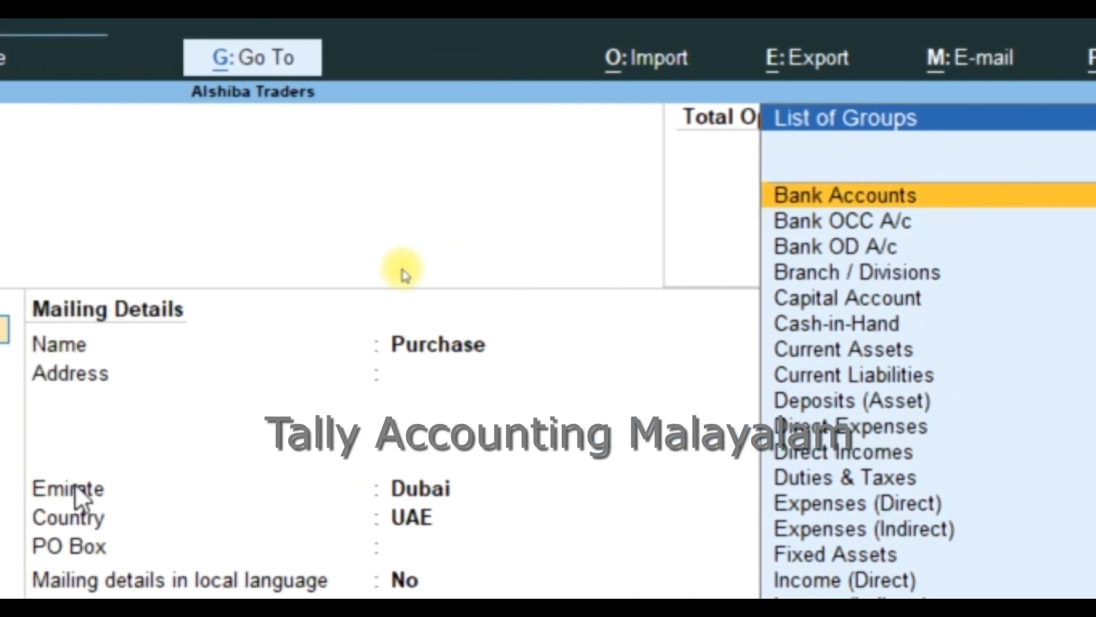
text(P)
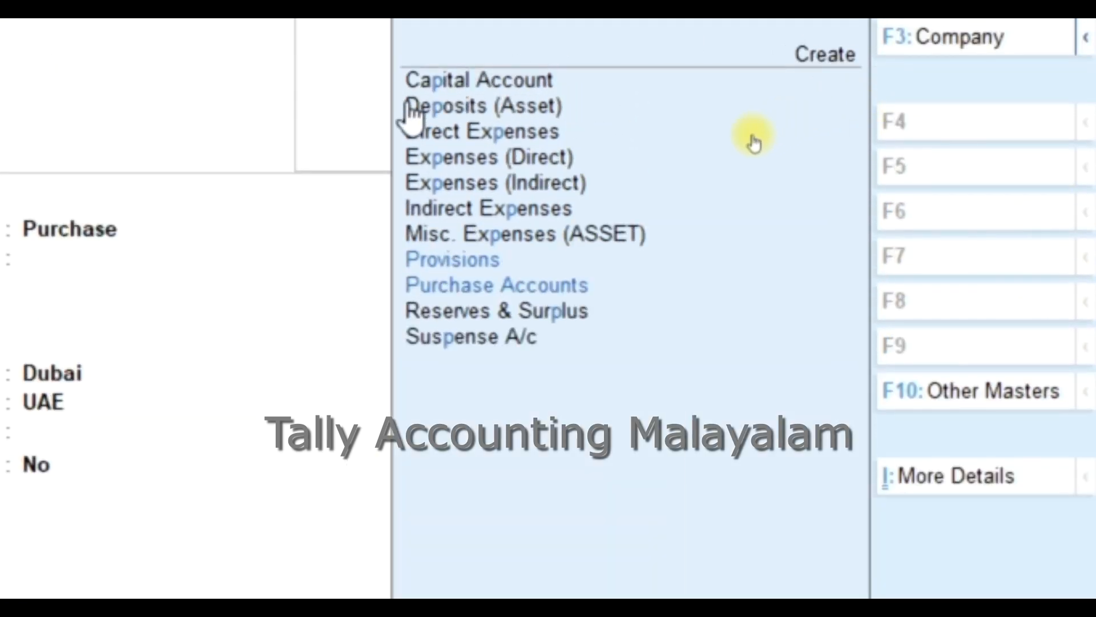
key(Down)
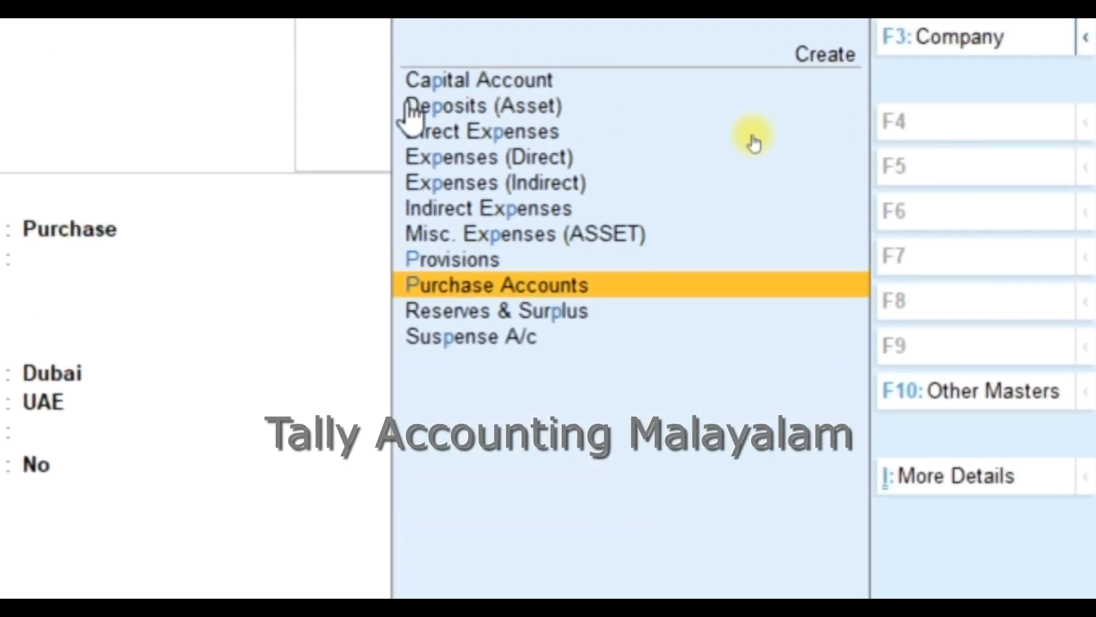
key(Return)
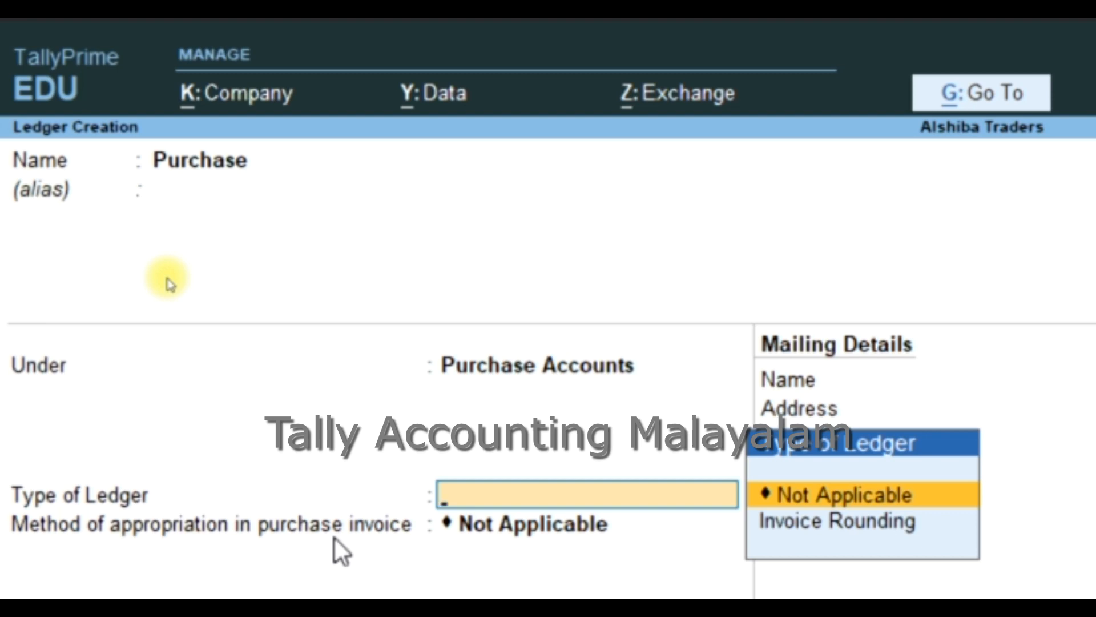
Keep Purchase's ledger type and appropriation method as Not Applicable, leave the opening balance empty and save the ledger.
key(Return)
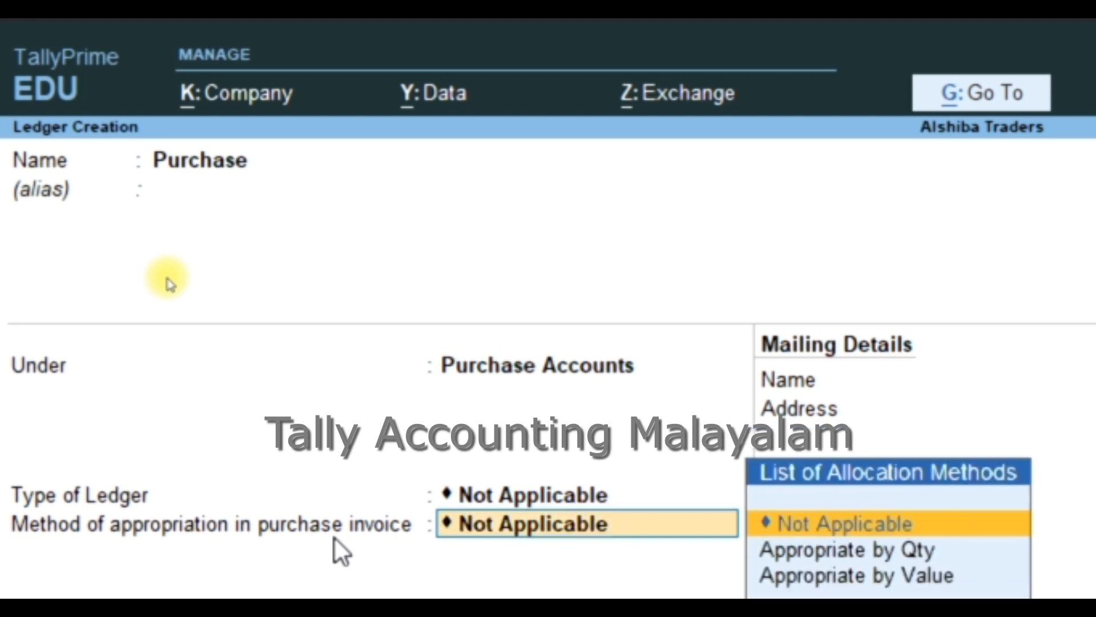
key(Return)
key(Return)
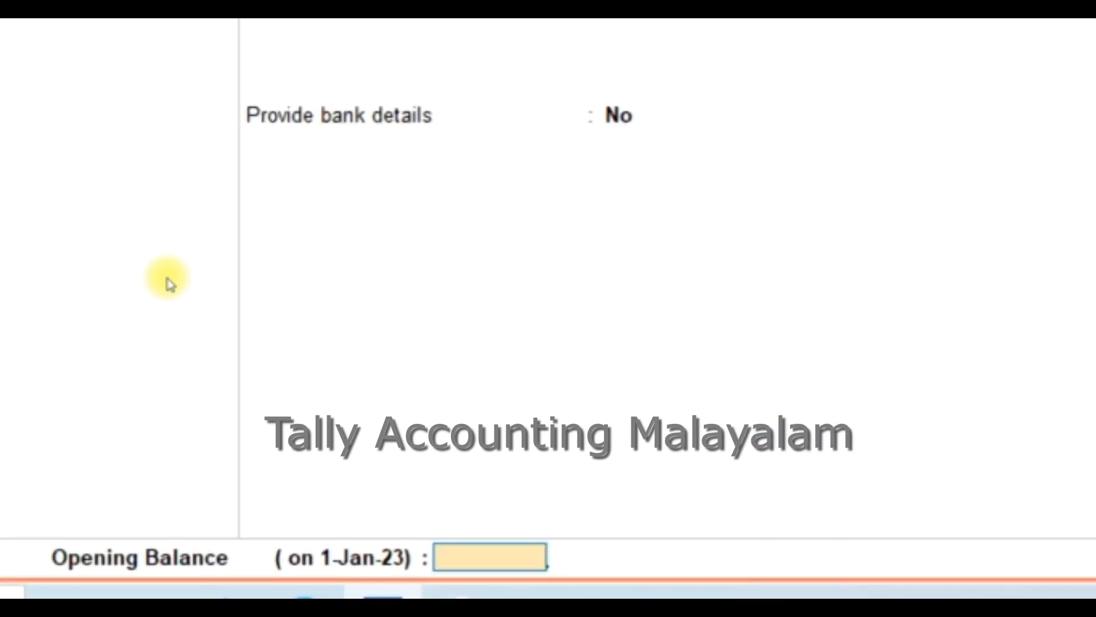
key(Return)
key(y)
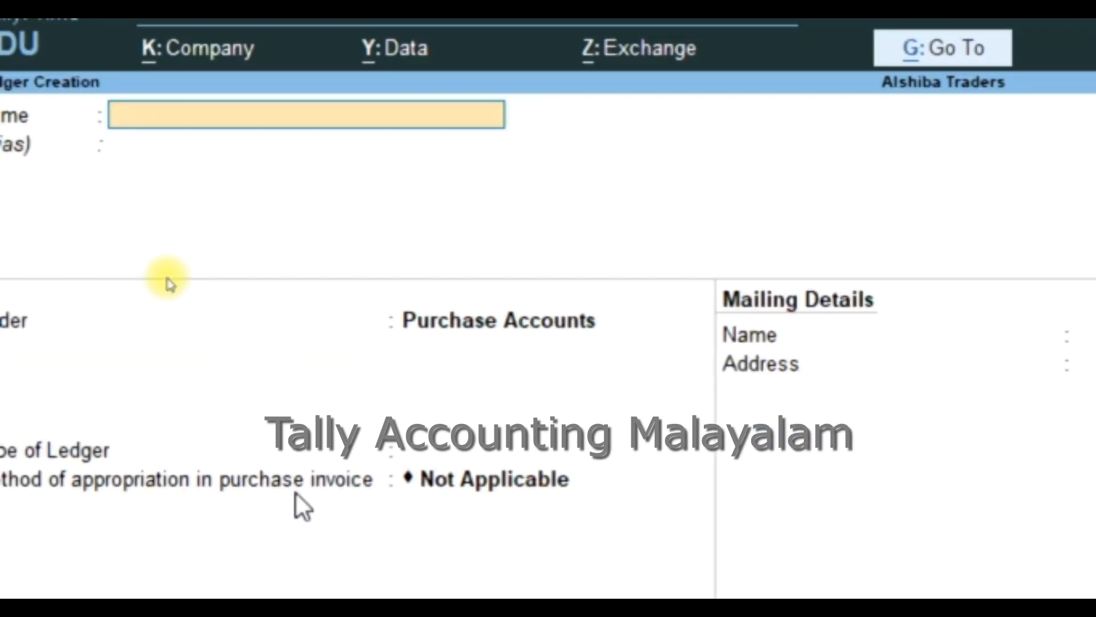
Name a new ledger Sales and place it under the Sales Accounts group.
text(Sales)
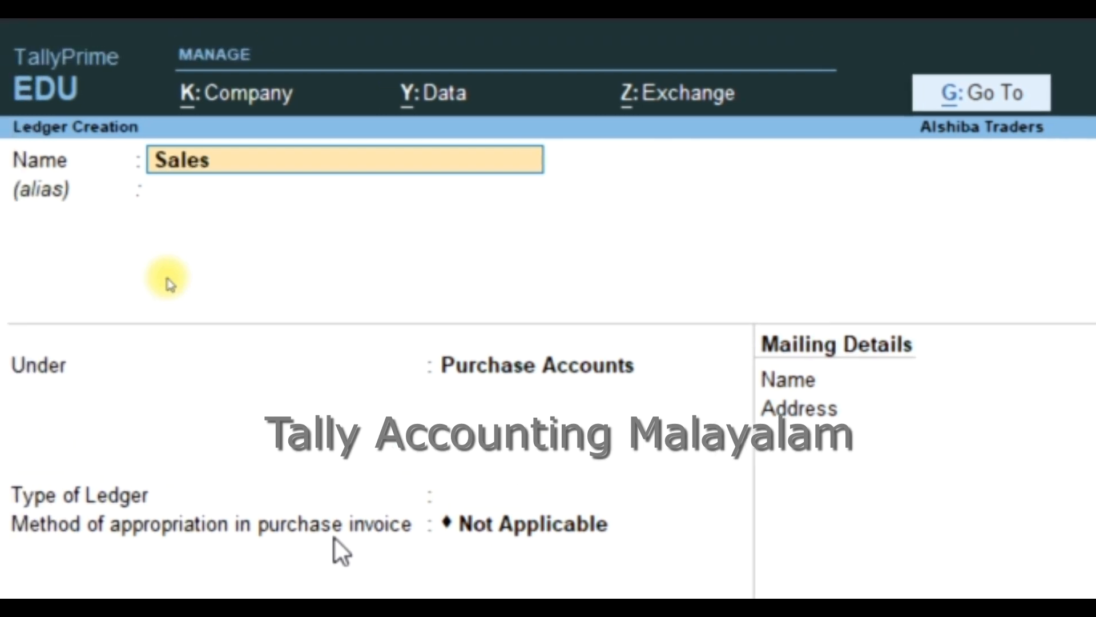
key(Return)
key(Return)
text(S)
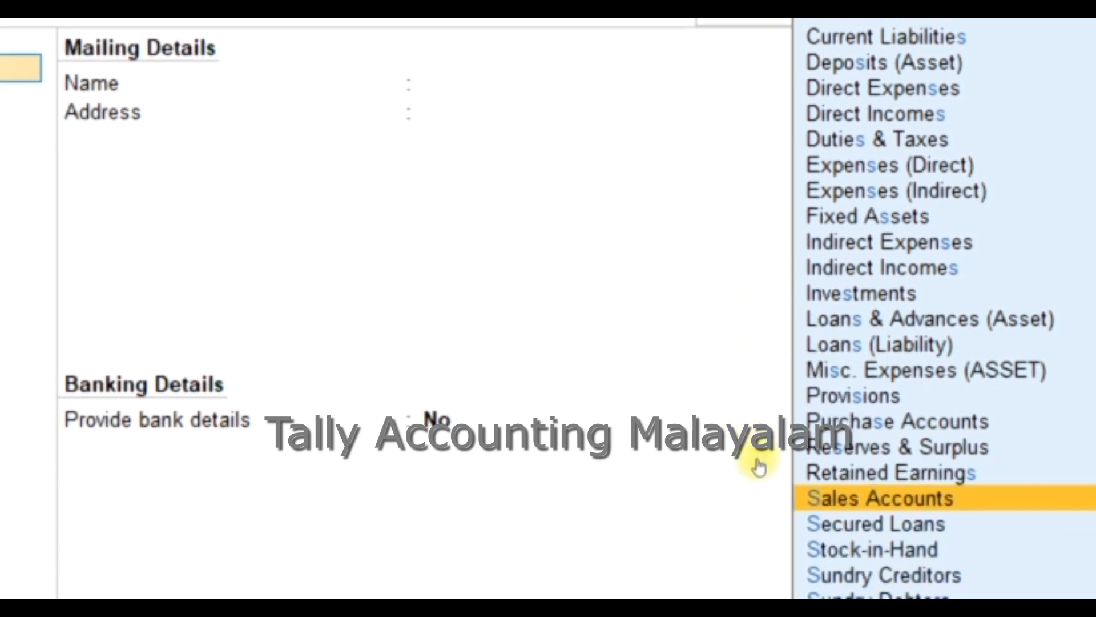
key(Return)
Keep the Sales ledger's type as Not Applicable and bank details at No, leave the opening balance empty and save it.
key(Return)
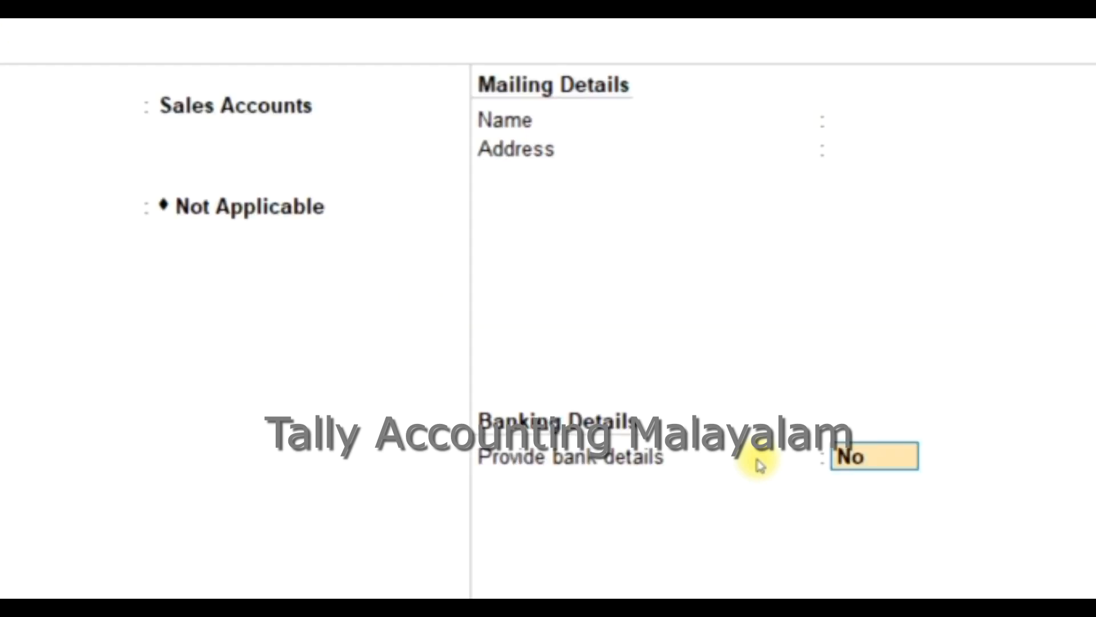
key(Return)
key(Return)
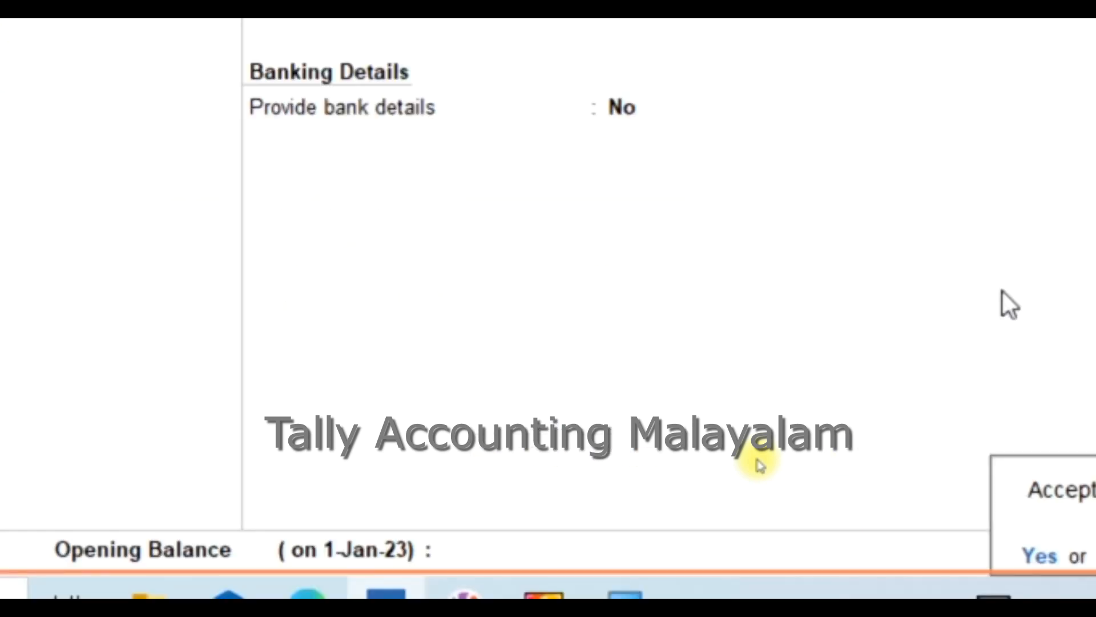
key(Return)
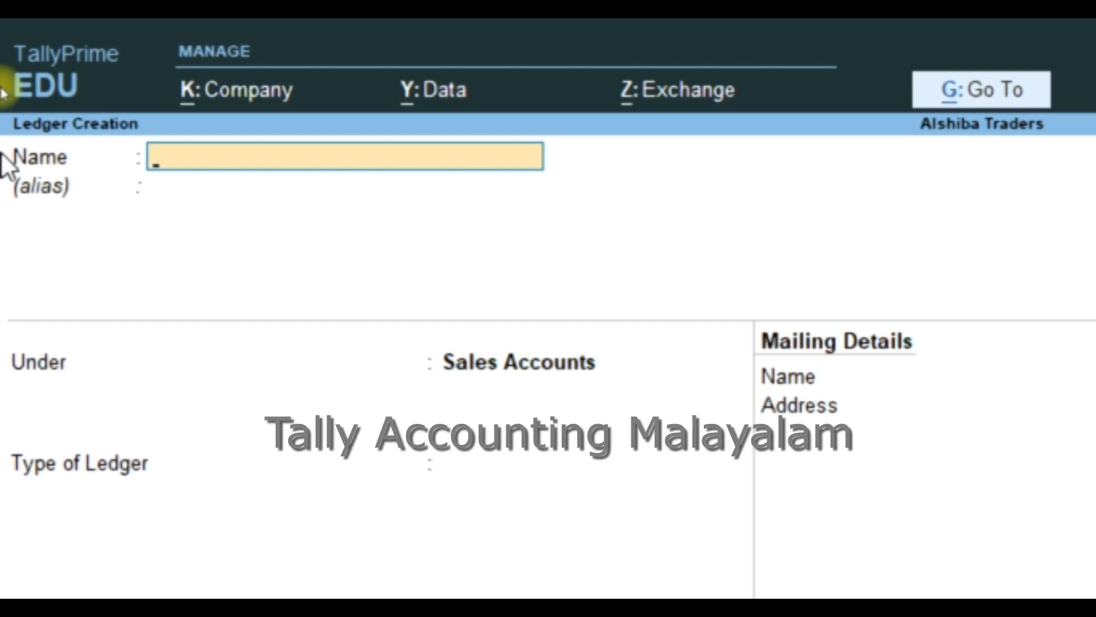
Name a new ledger with the creditor's name and place it under the Sundry Creditors group.
text(Raj)
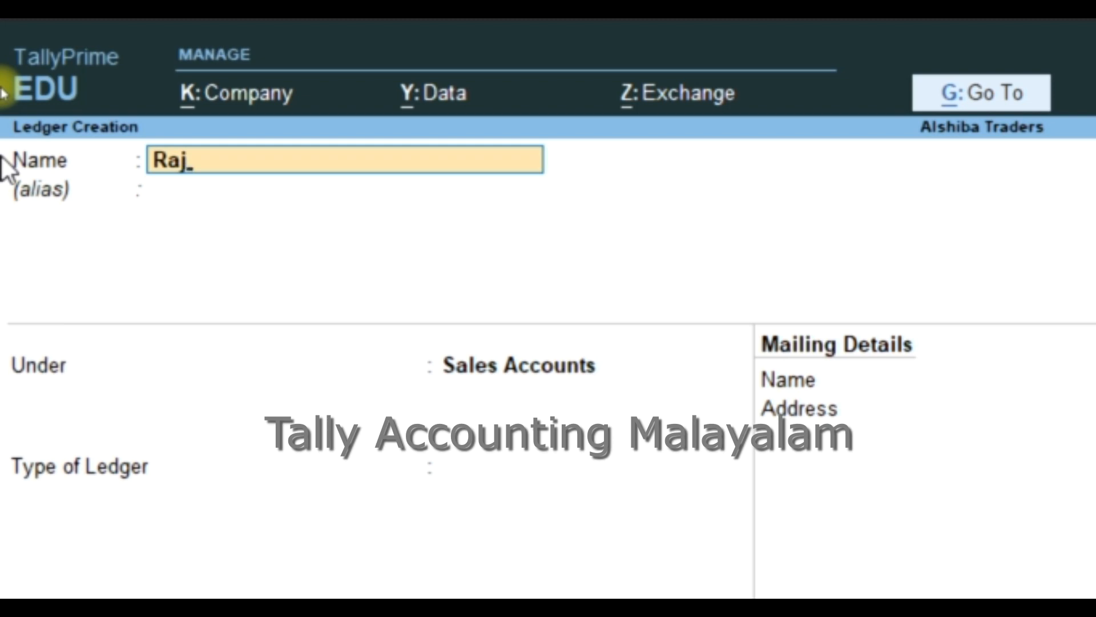
key(Return)
key(Return)
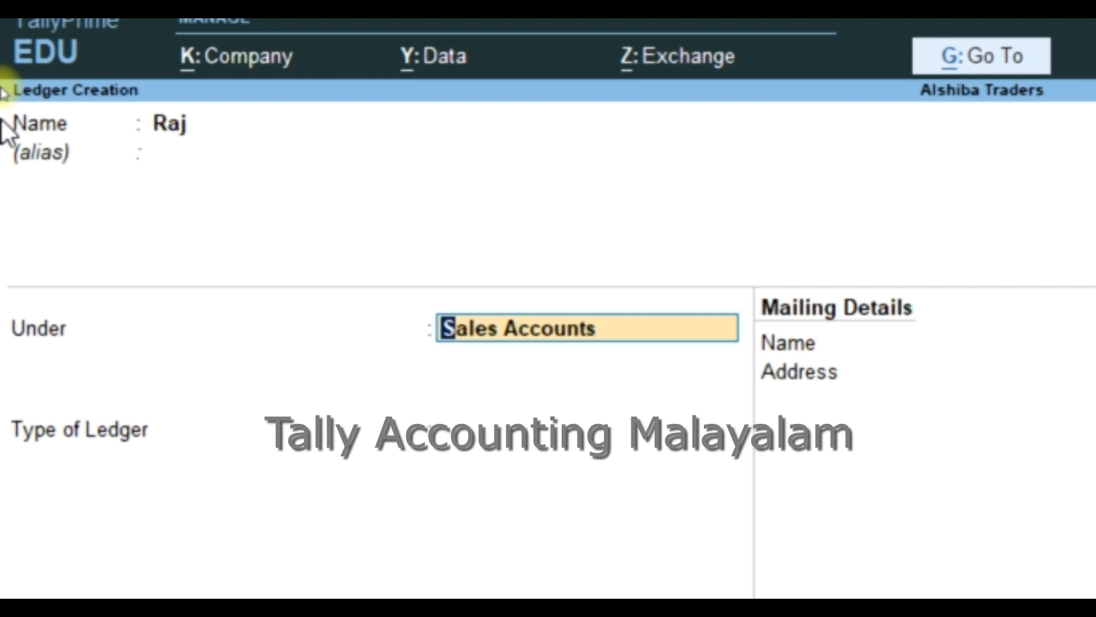
text(S)
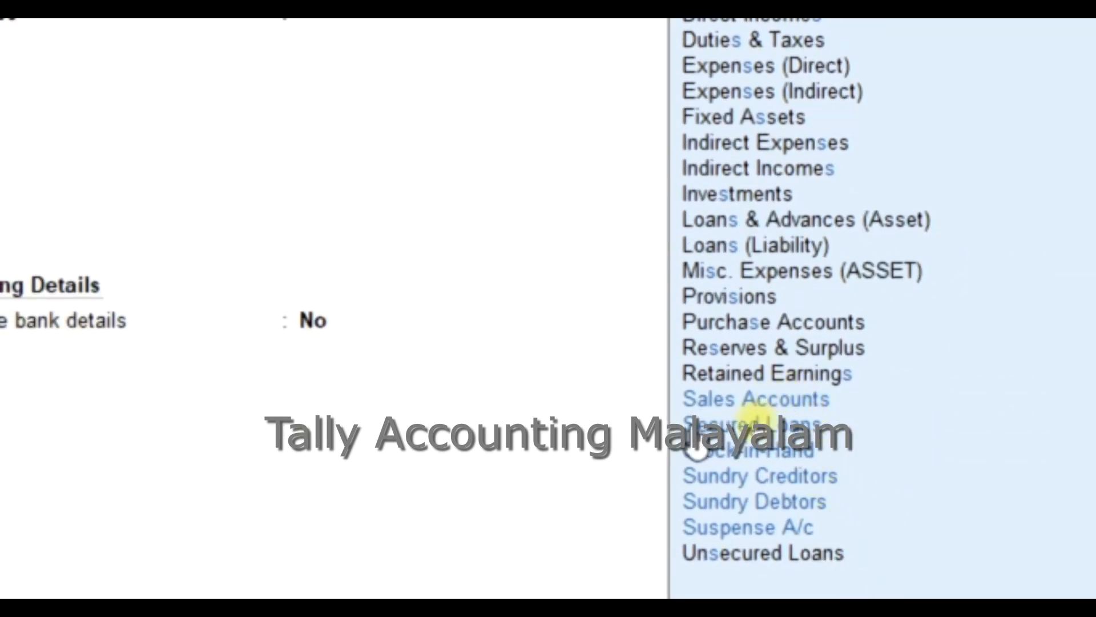
key(Down)
key(Down)
key(Down)
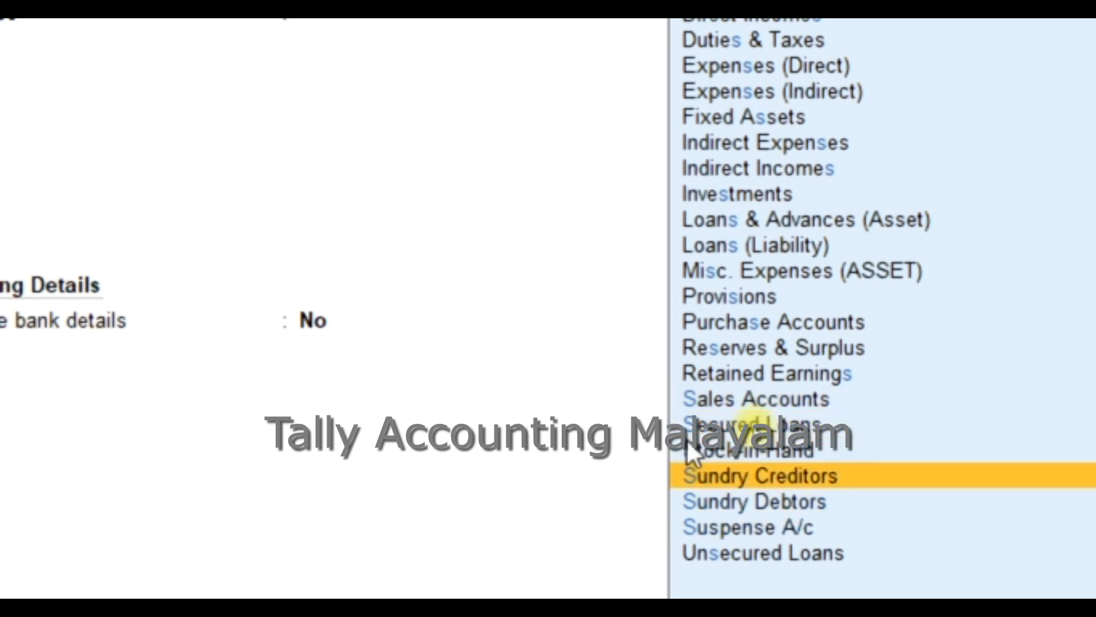
key(Return)
Keep the creditor's bill-by-bill balances at Yes and credit days check at No, leaving credit period and credit limit blank.
key(Return)
key(Return)
key(Return)
key(Return)
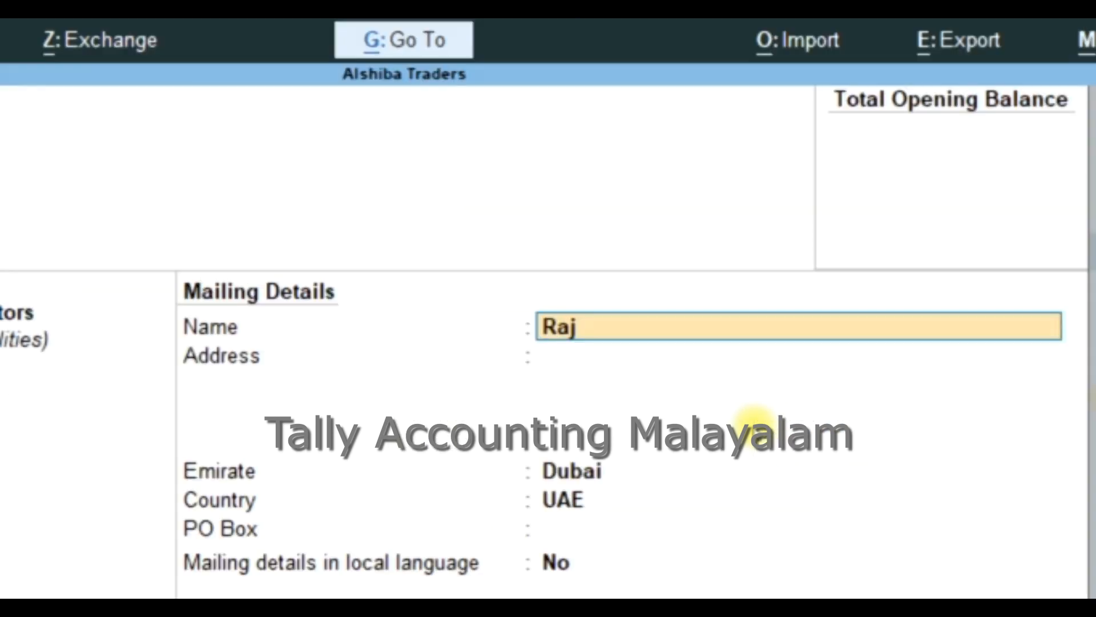
Keep the creditor's default mailing details with Dubai and UAE, leave the opening balance empty and save the ledger.
key(Return)
key(Return)
key(Return)
key(Return)
key(Return)
key(Return)
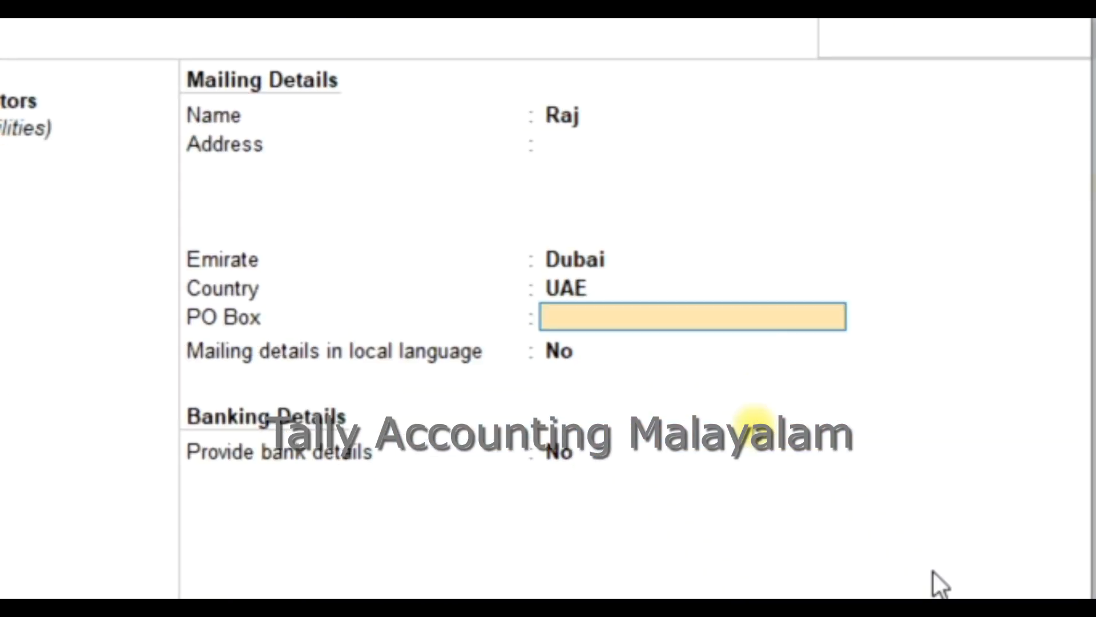
key(Return)
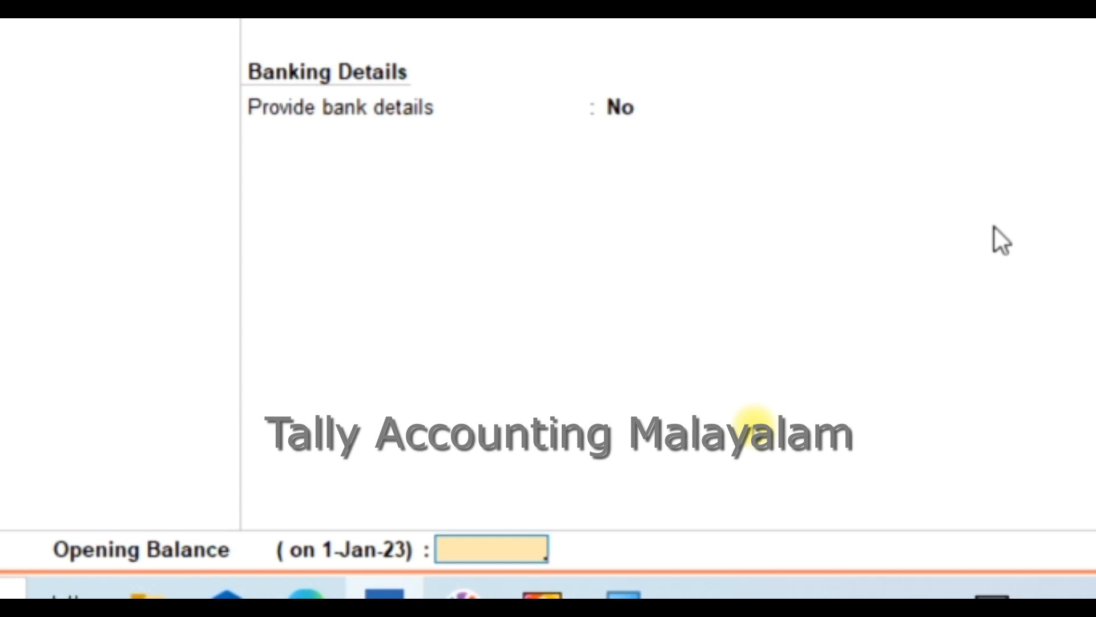
key(Return)
key(Return)
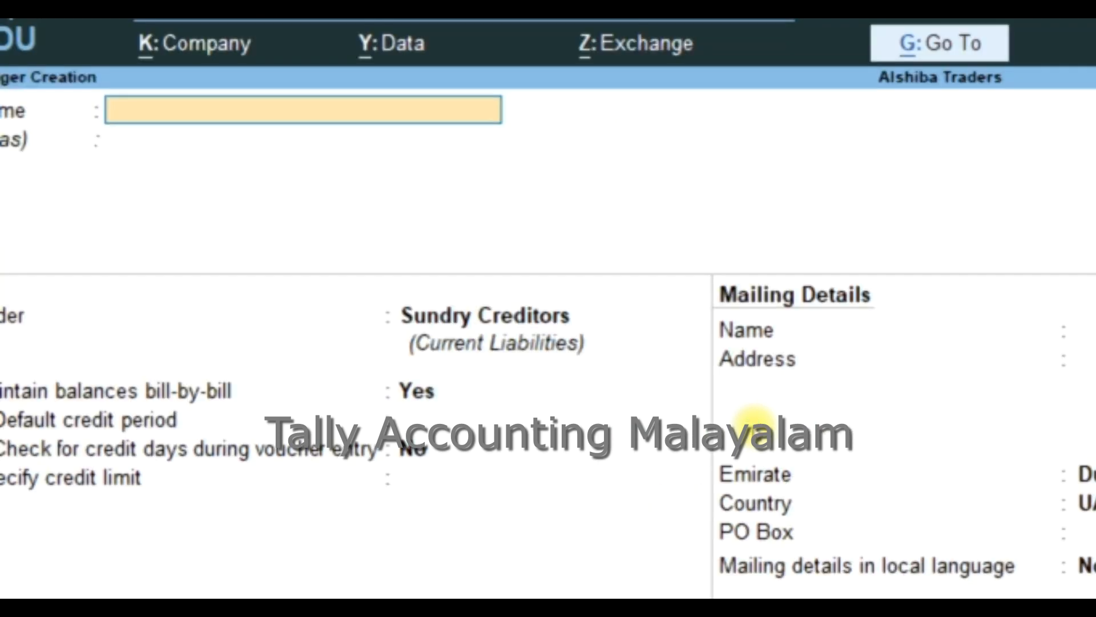
Name a new ledger with the debtor's name and place it under the Sundry Debtors group.
text(Tom)
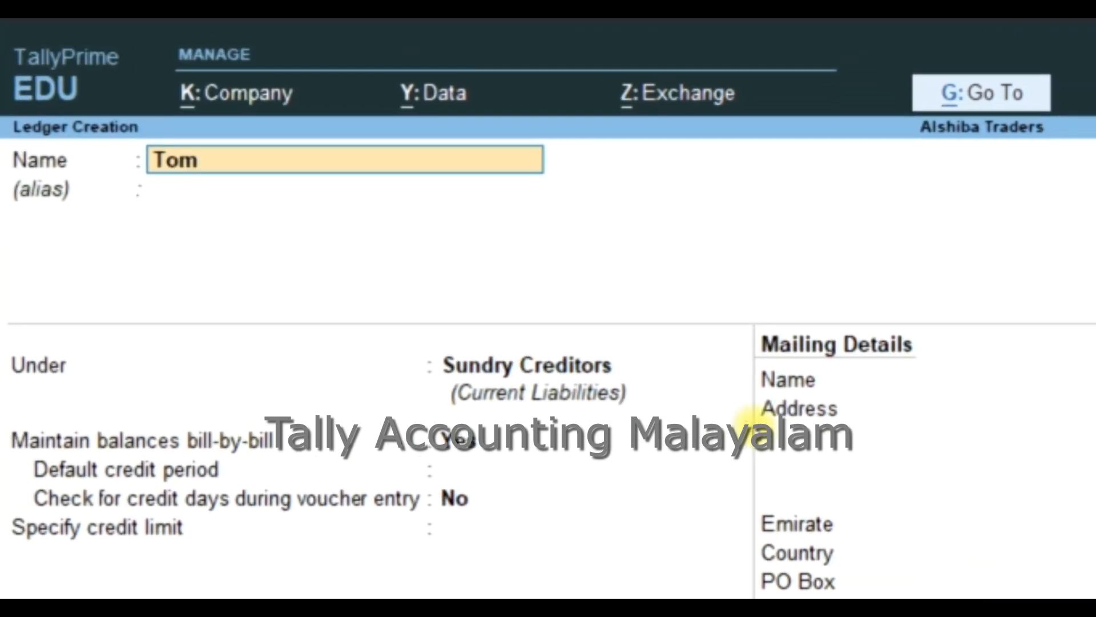
key(Return)
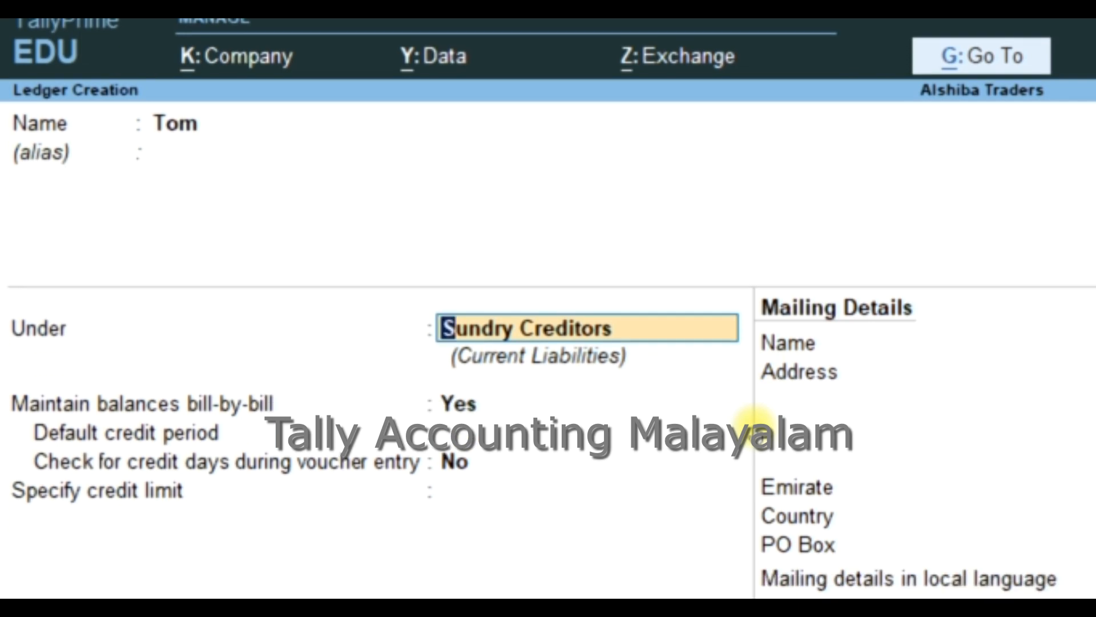
text(s)
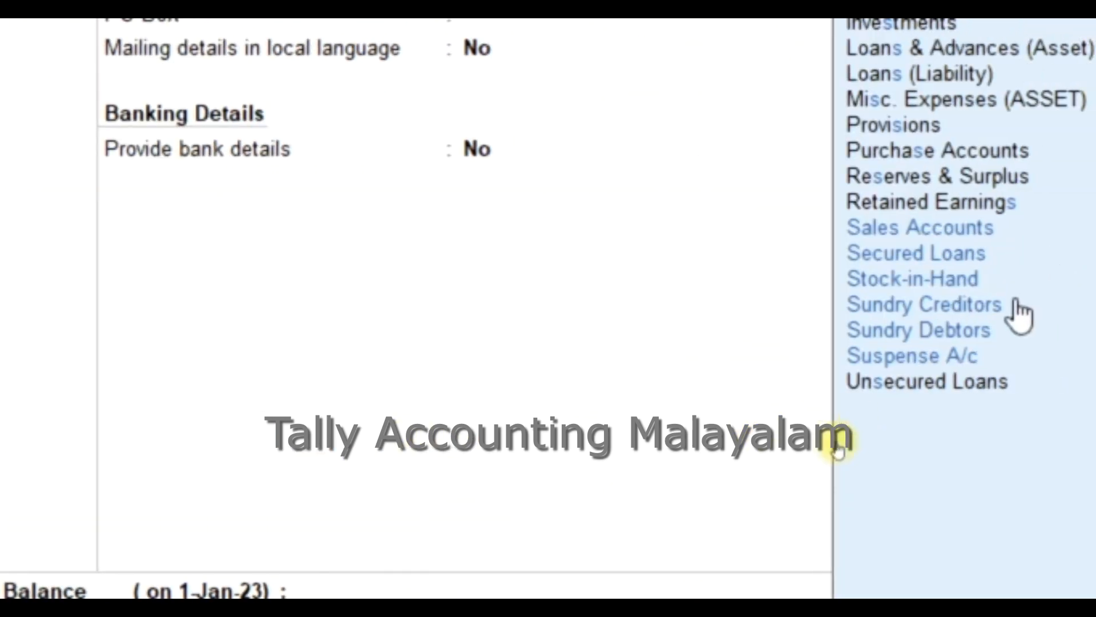
key(Down)
key(Down)
key(Down)
key(Down)
key(Down)
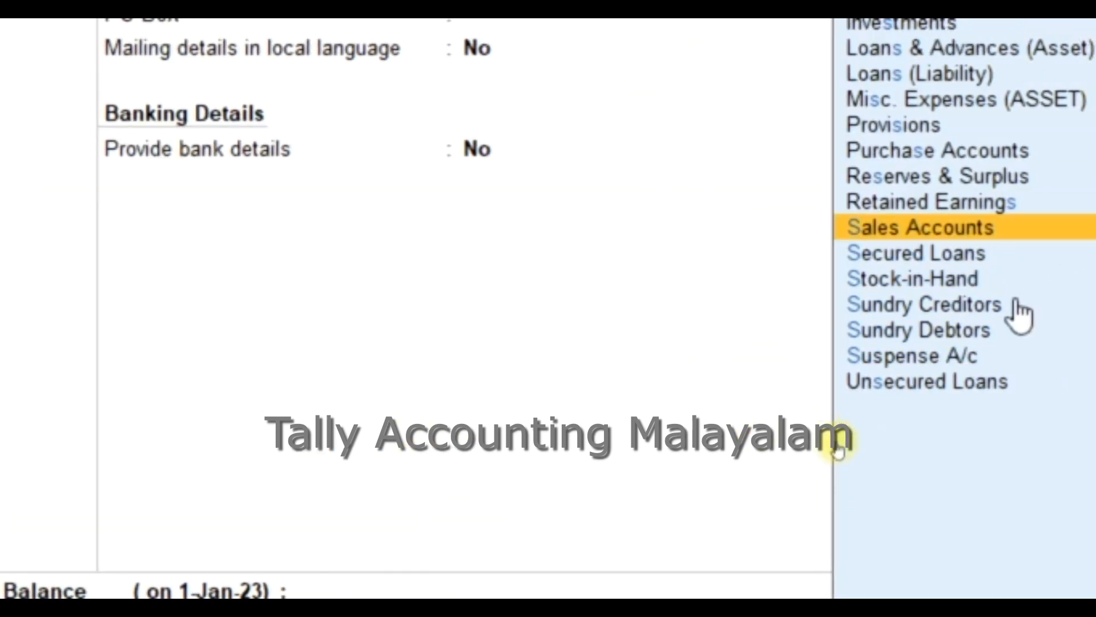
key(Return)
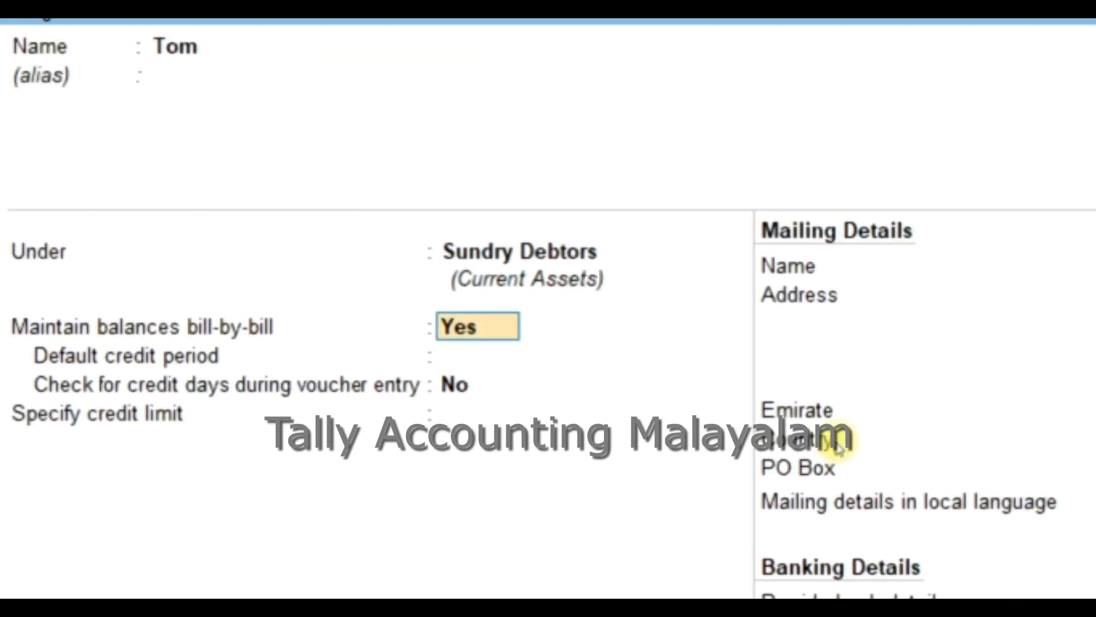
key(Return)
key(Return)
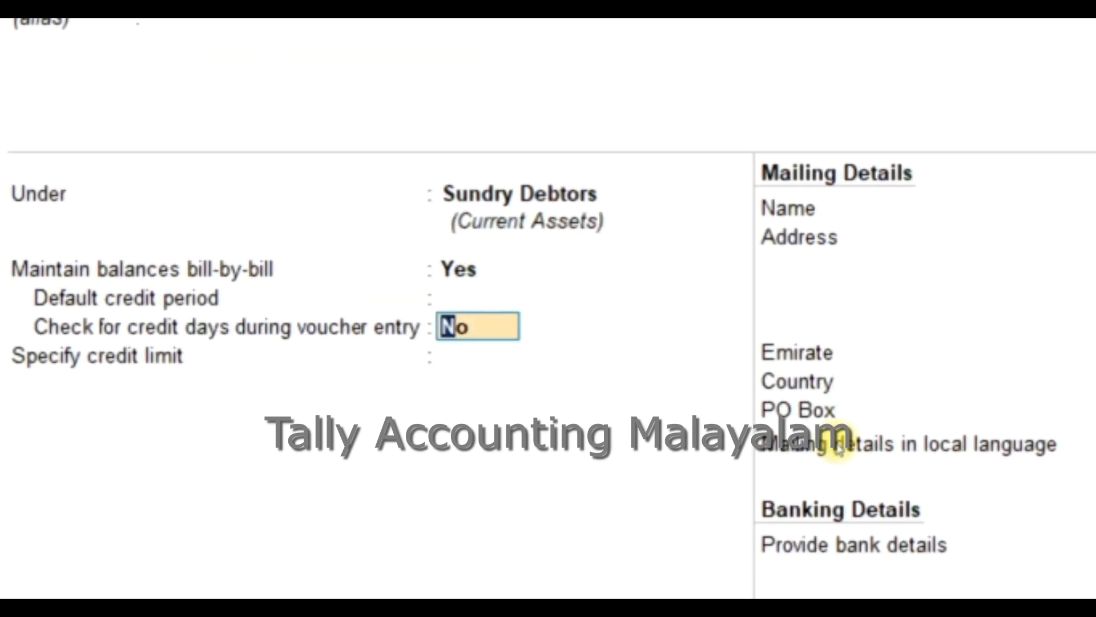
key(BackSpace)
key(BackSpace)
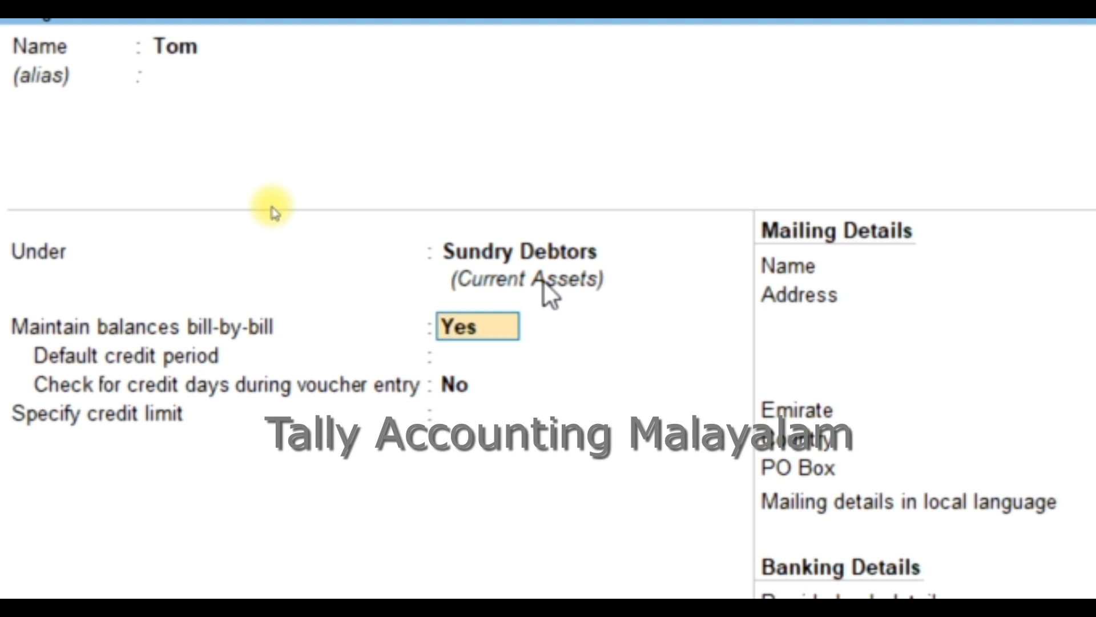
Keep the debtor's bill-by-bill balances at Yes and credit days check at No, leaving credit period and credit limit blank.
key(Return)
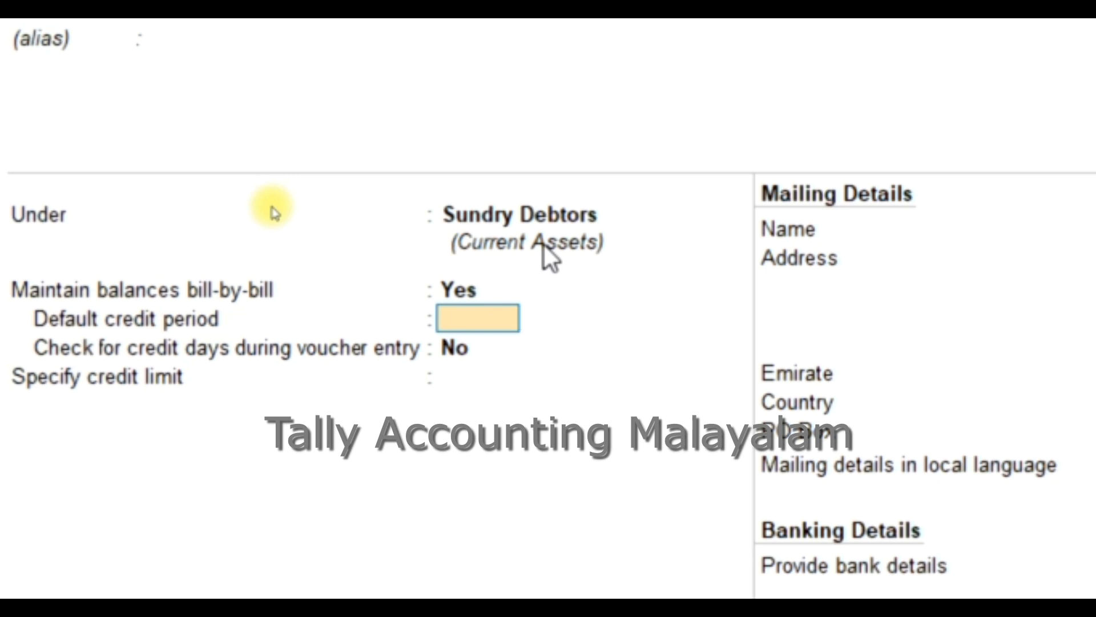
key(Return)
key(Return)
key(Return)
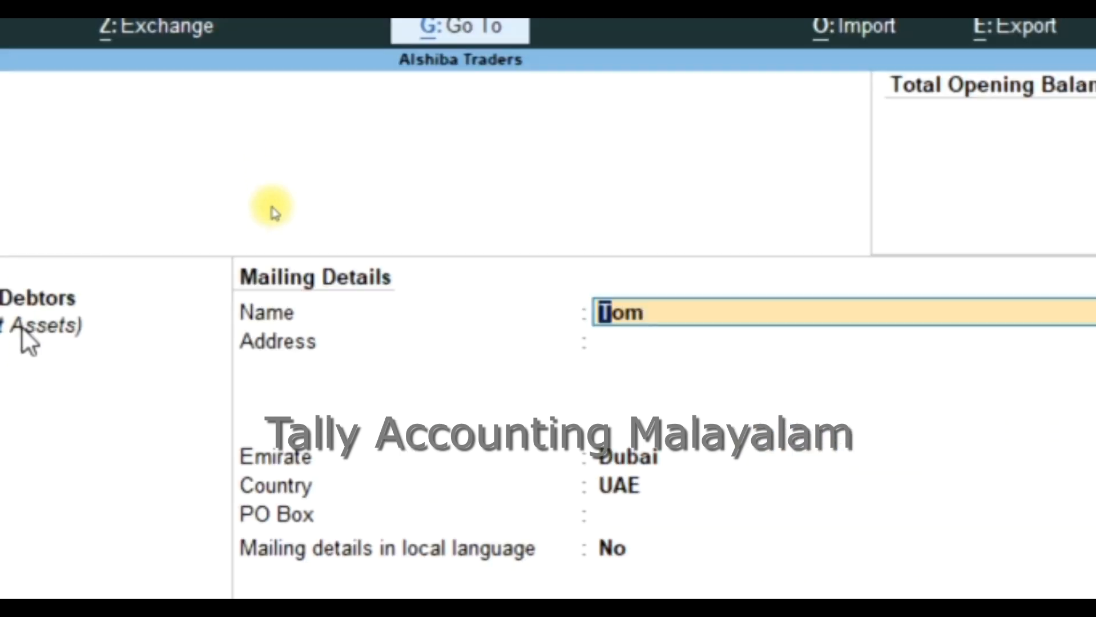
Keep the debtor's default mailing details with Dubai and UAE, leave the opening balance empty and save the ledger.
key(Return)
key(Return)
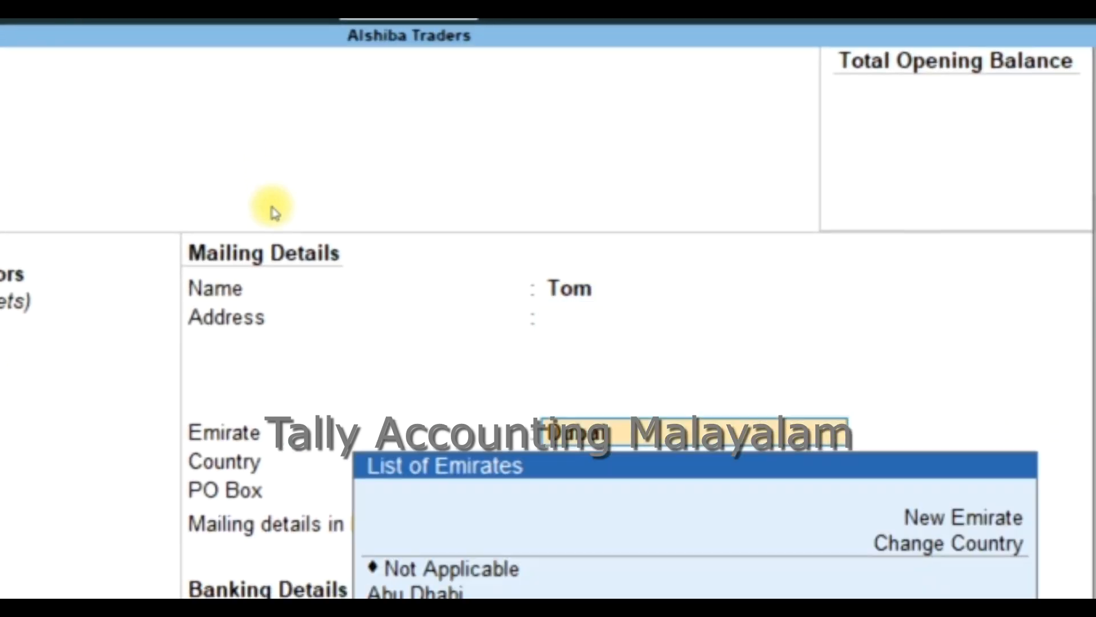
key(Return)
key(Return)
key(Return)
key(Return)
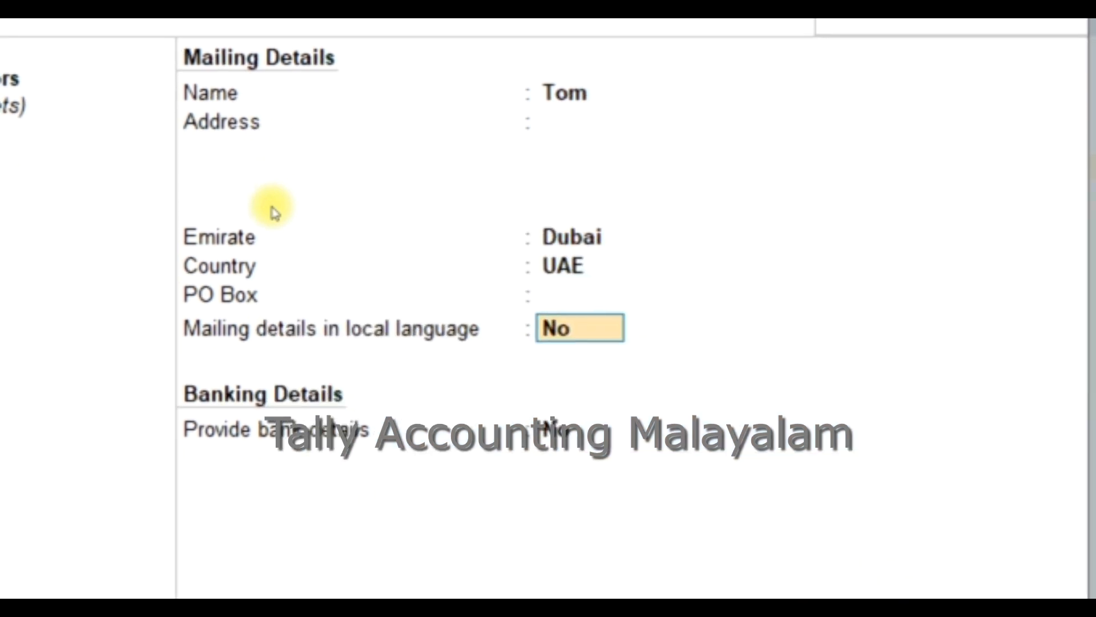
key(Return)
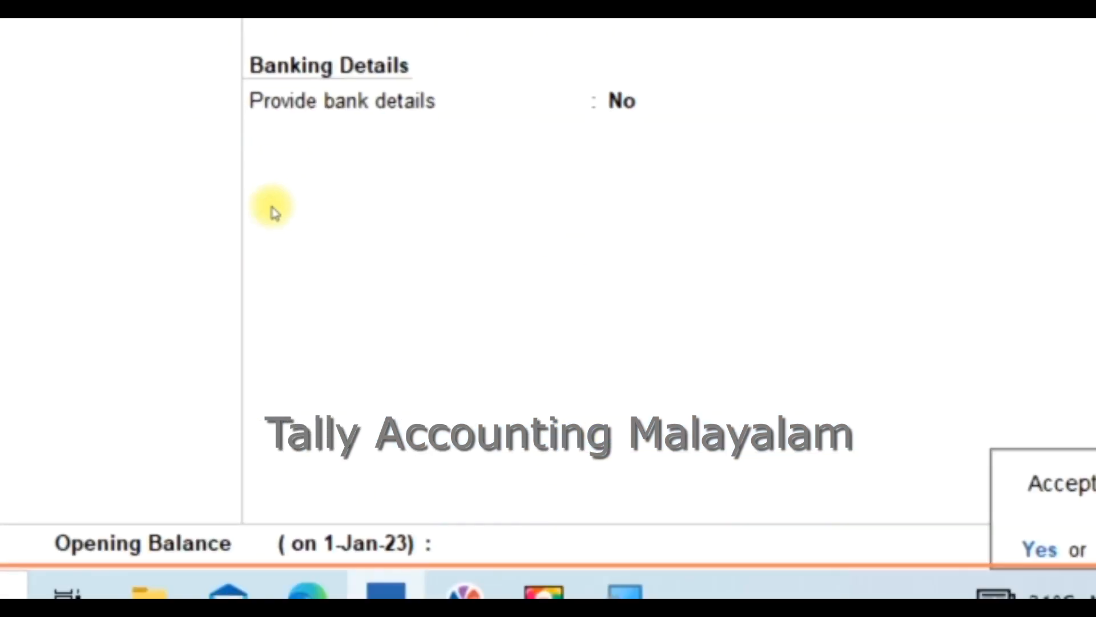
key(Return)
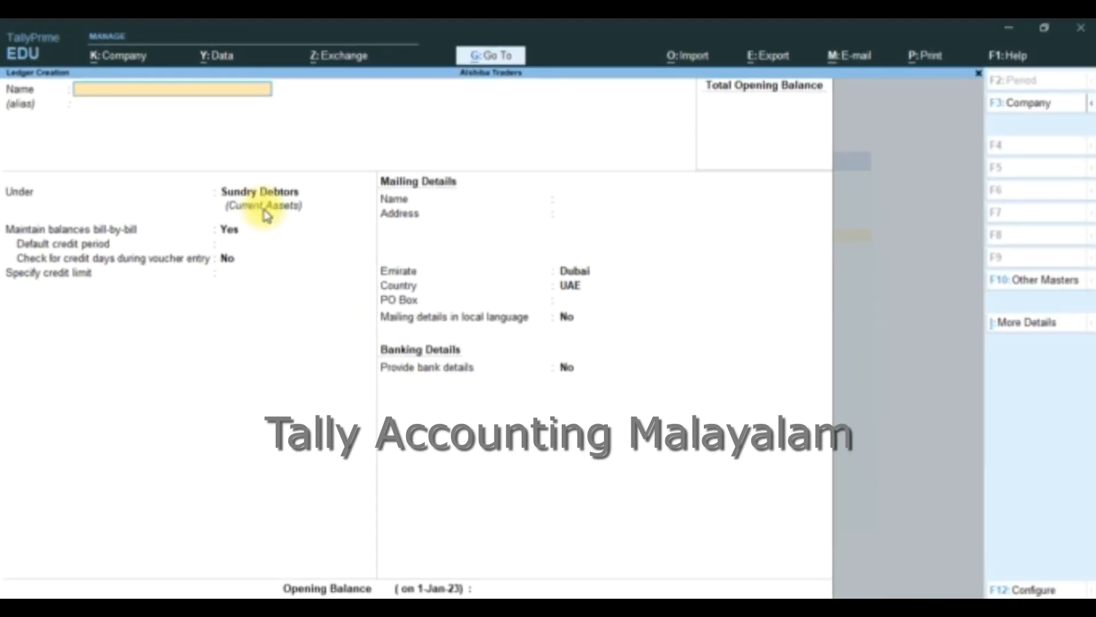
Quit ledger creation and return to the Gateway of Tally.
key(Escape)
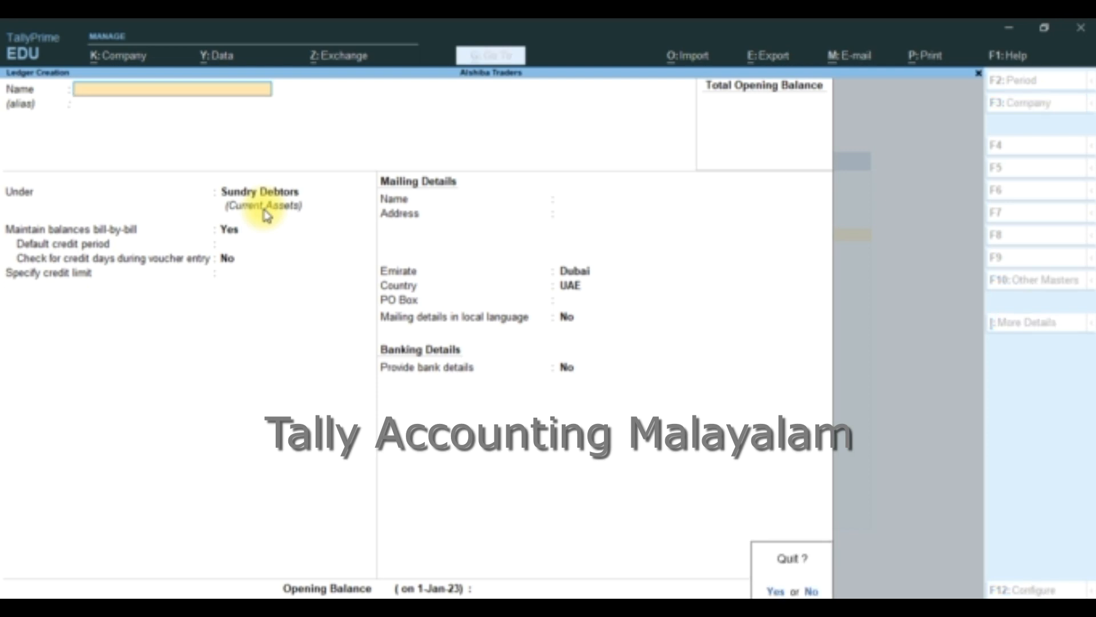
key(Return)
key(Escape)
key(Escape)
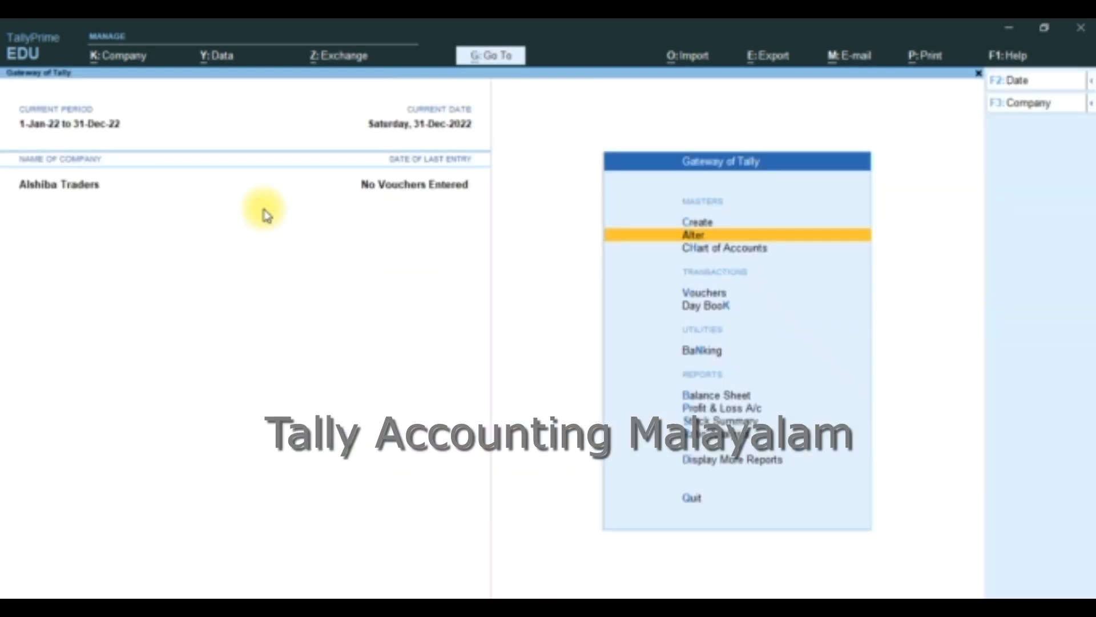
Review the list of ledgers available for alteration, and return to the Gateway of Tally without altering any.
key(Return)
key(Down)
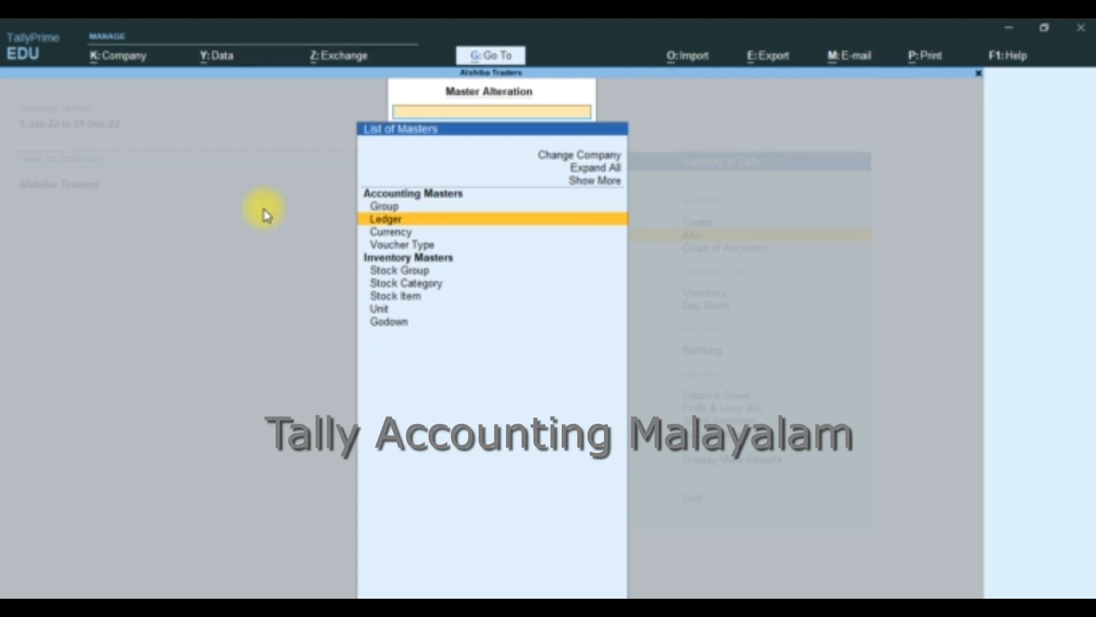
key(Return)
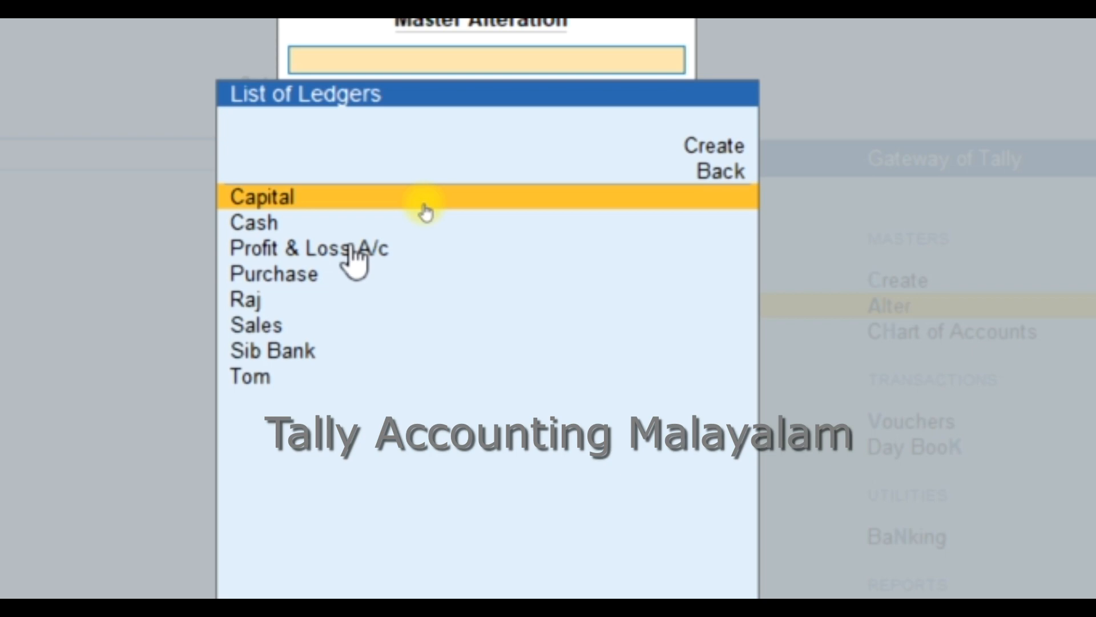
key(Escape)
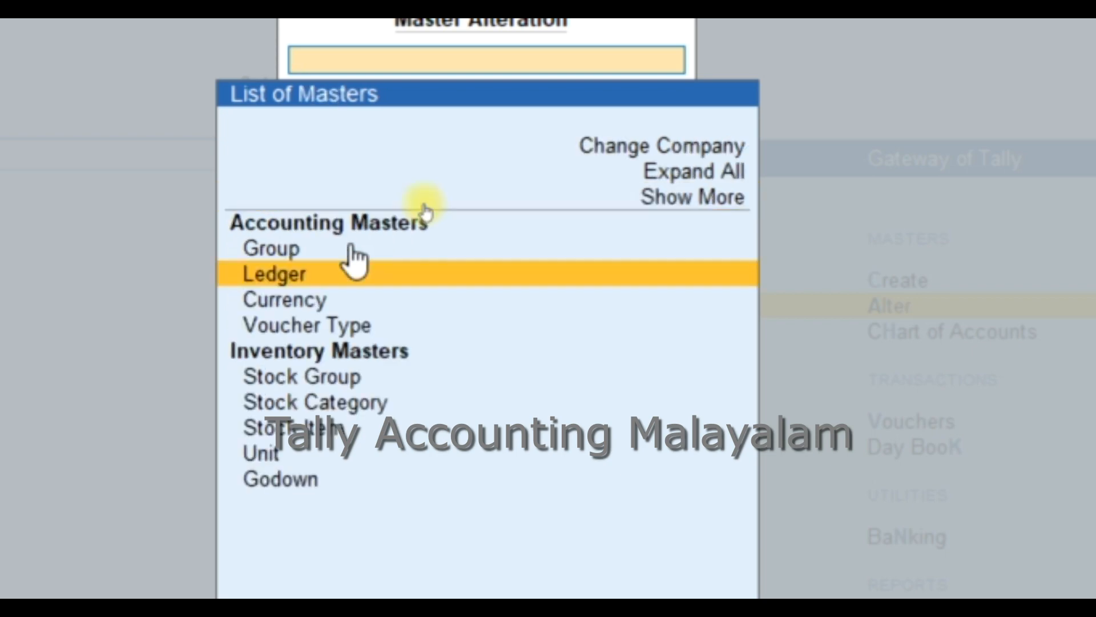
key(Escape)
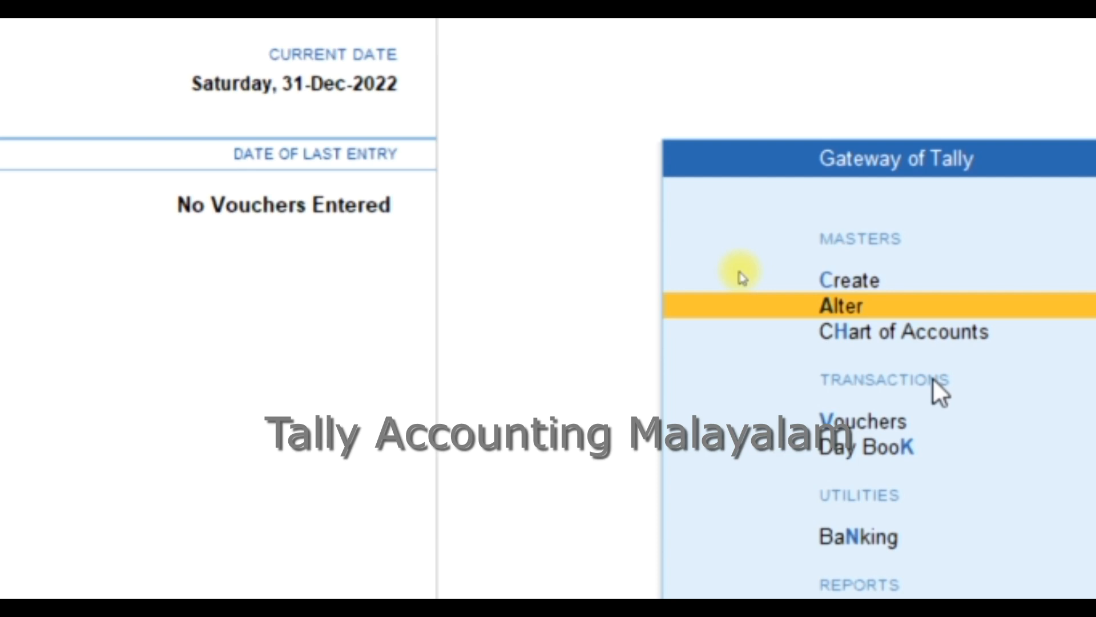
Open the Capital ledger for alteration, review its name, group and mailing details, and leave it without changes.
key(Return)
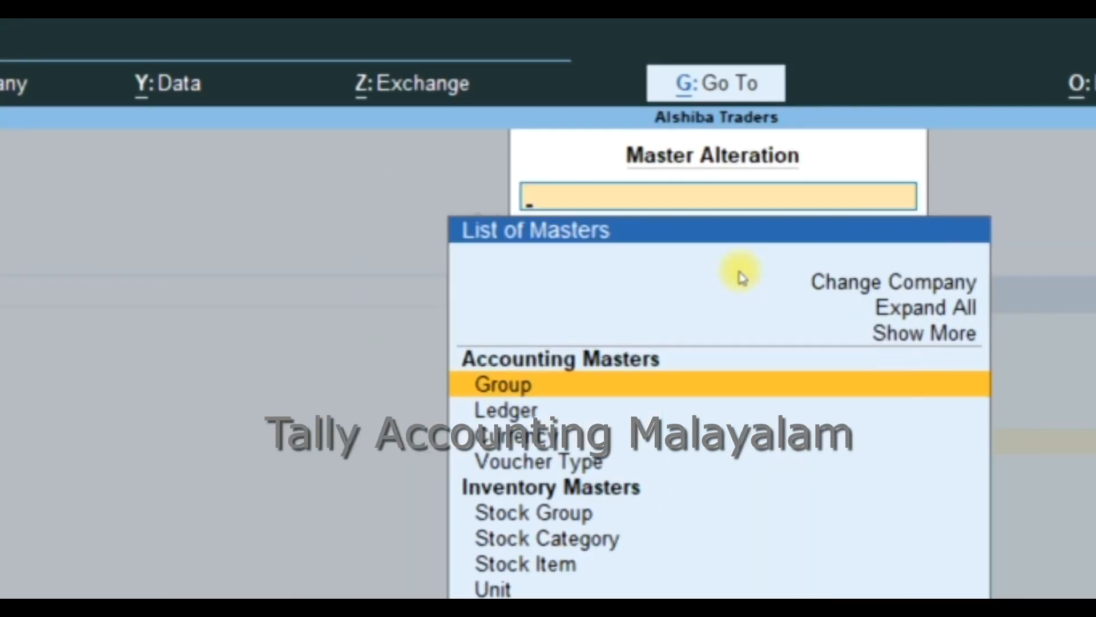
key(Down)
key(Return)
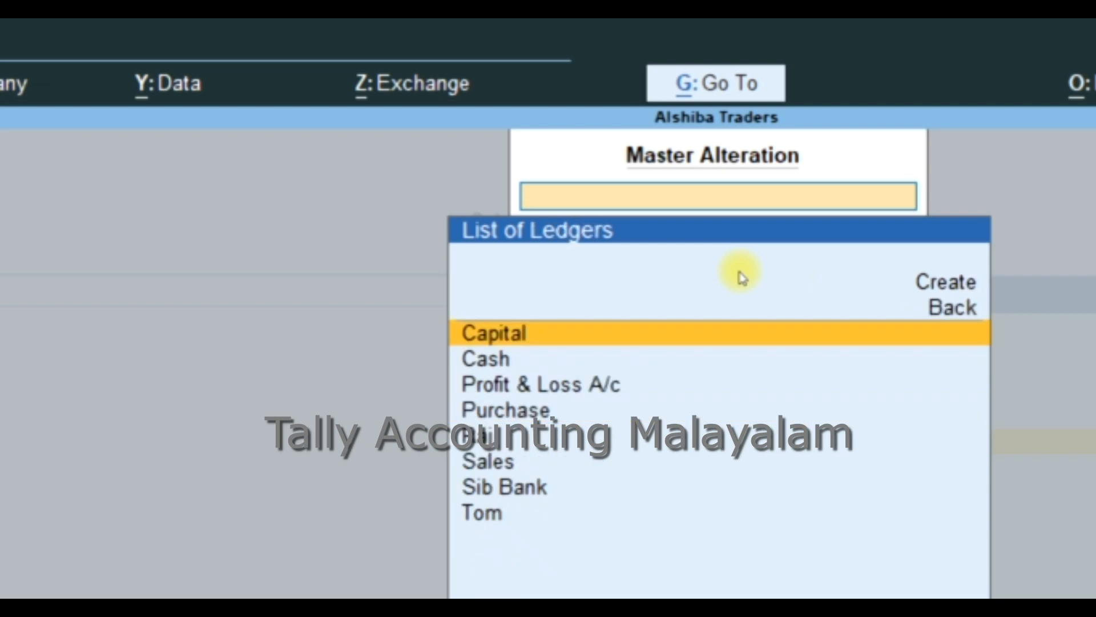
key(Return)
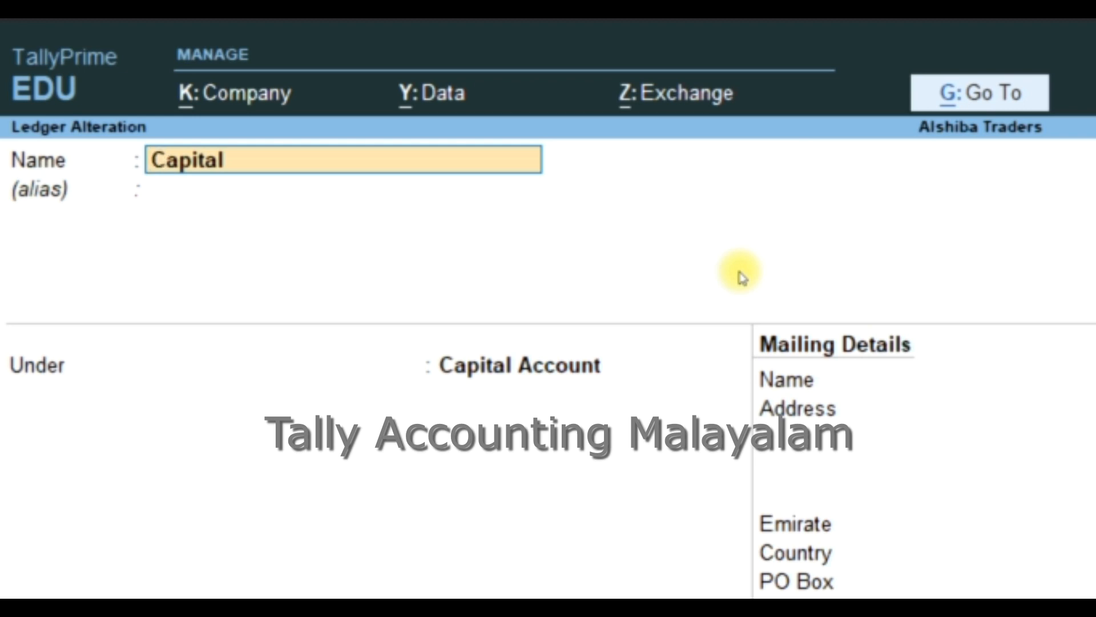
key(Return)
key(Return)
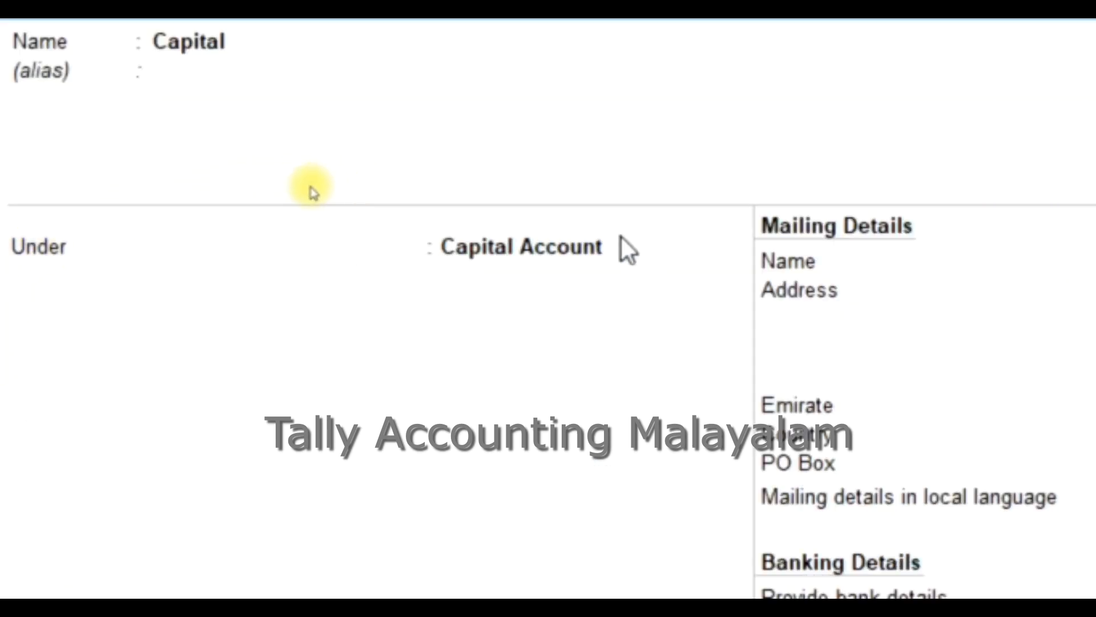
key(Return)
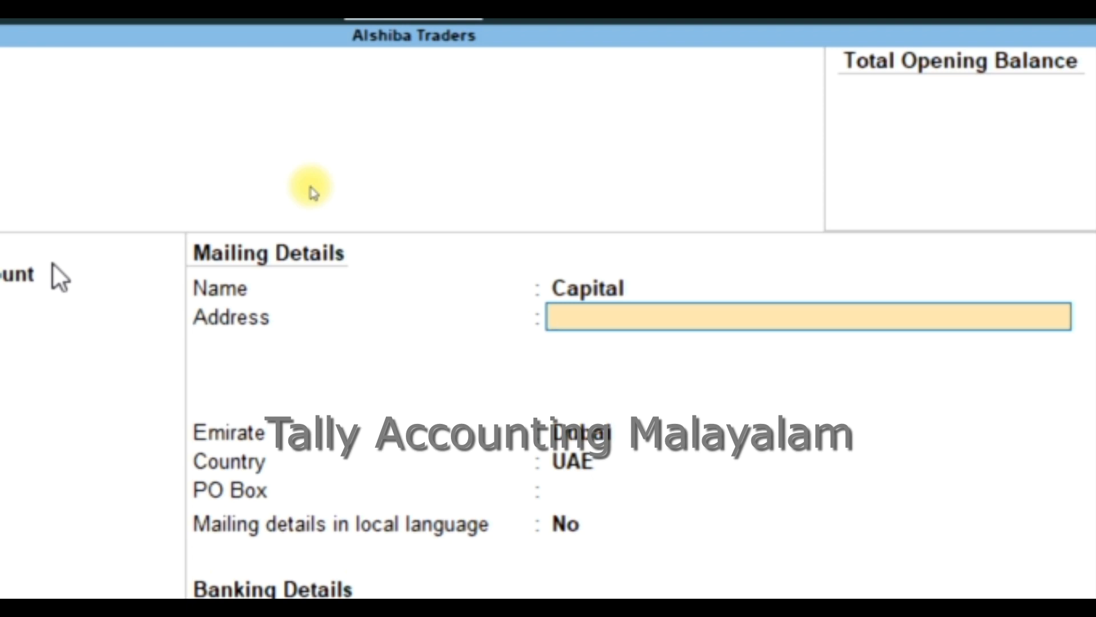
key(Escape)
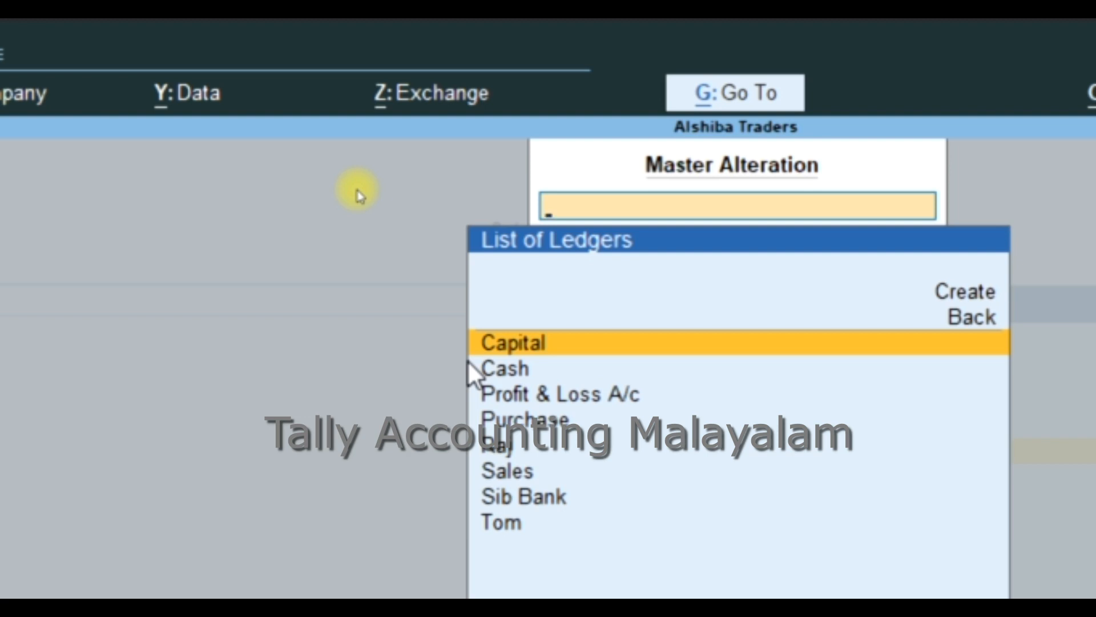
key(Down)
key(Down)
key(Down)
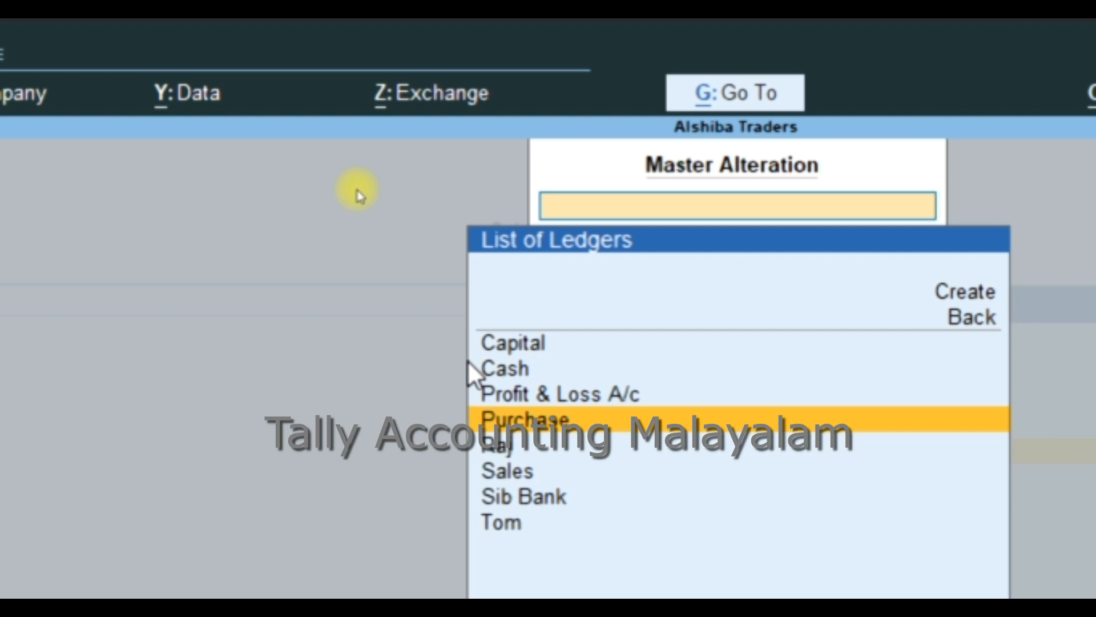
key(Escape)
key(Escape)
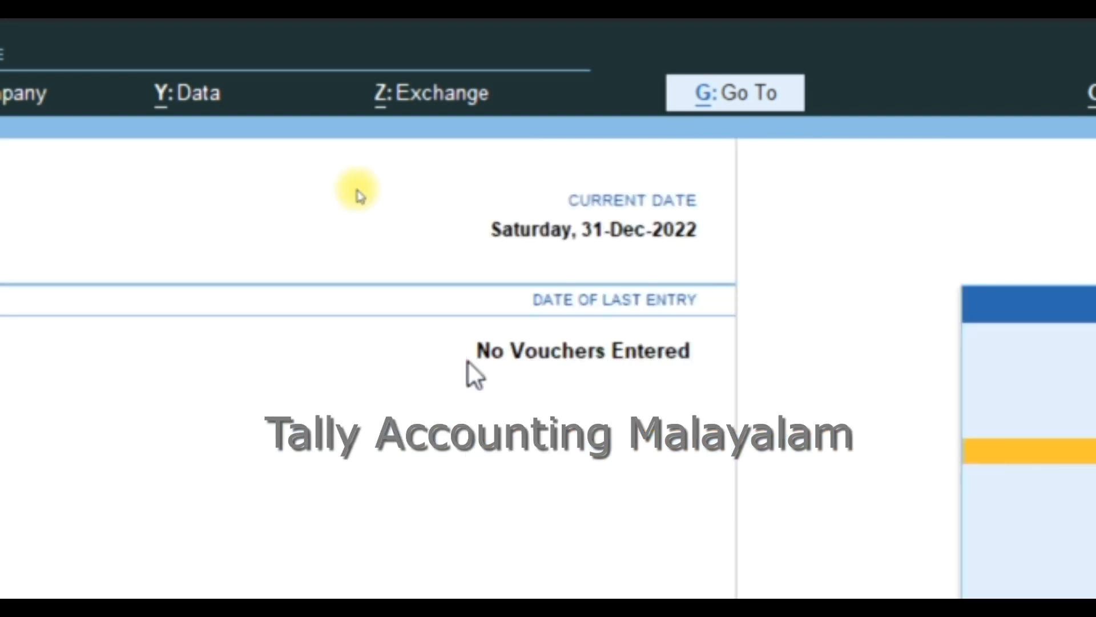
Open the Purchase ledger for alteration, request its deletion and decline the confirmation.
key(Return)
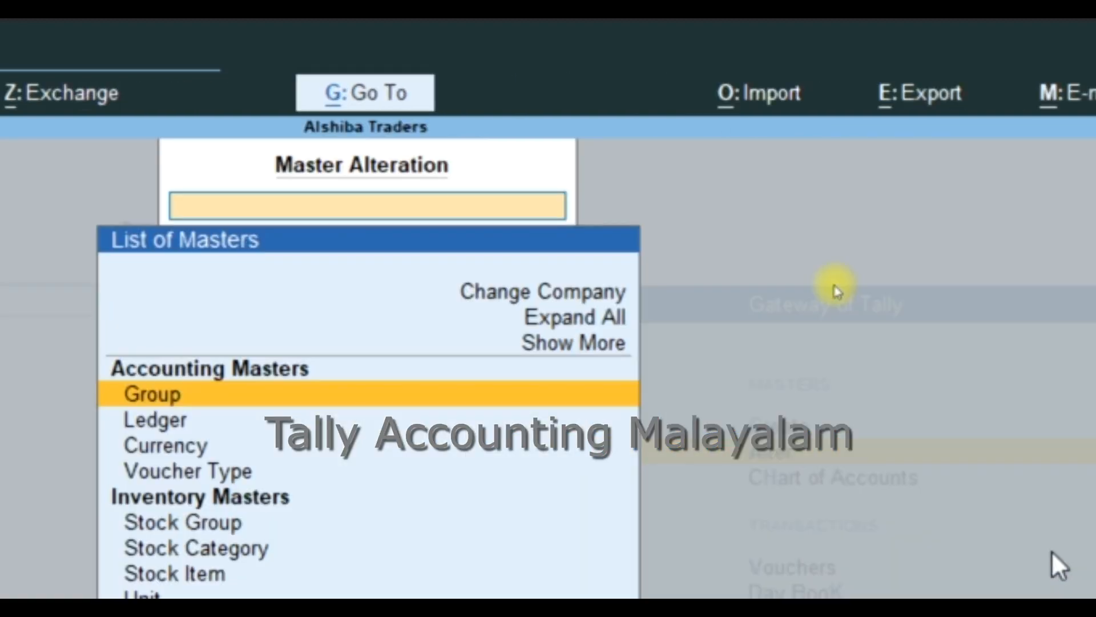
key(Down)
key(Return)
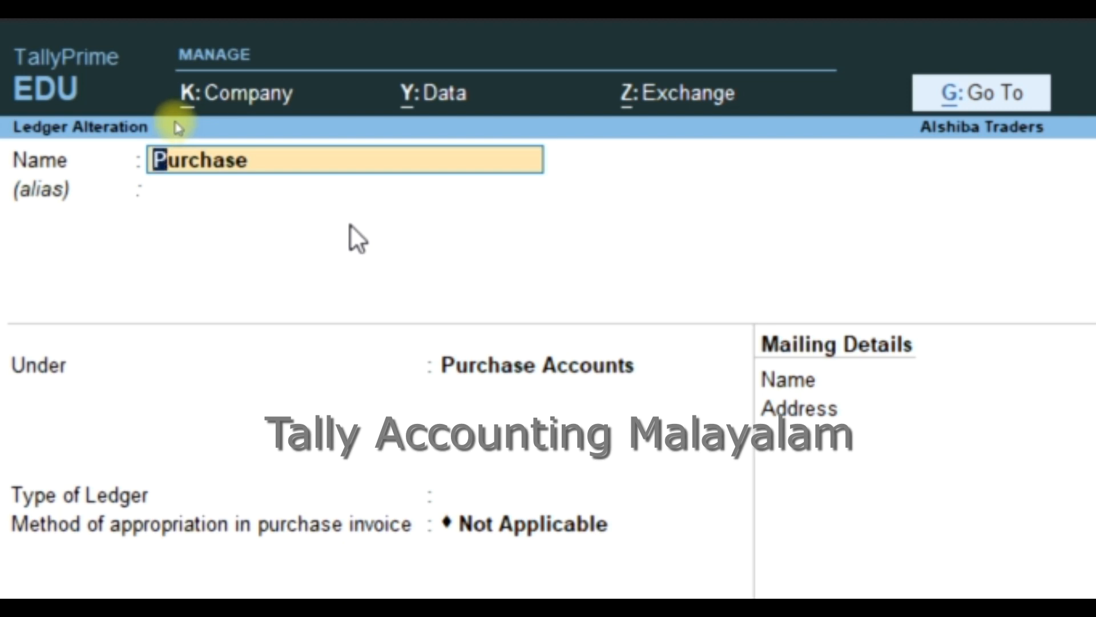
key(alt+d)
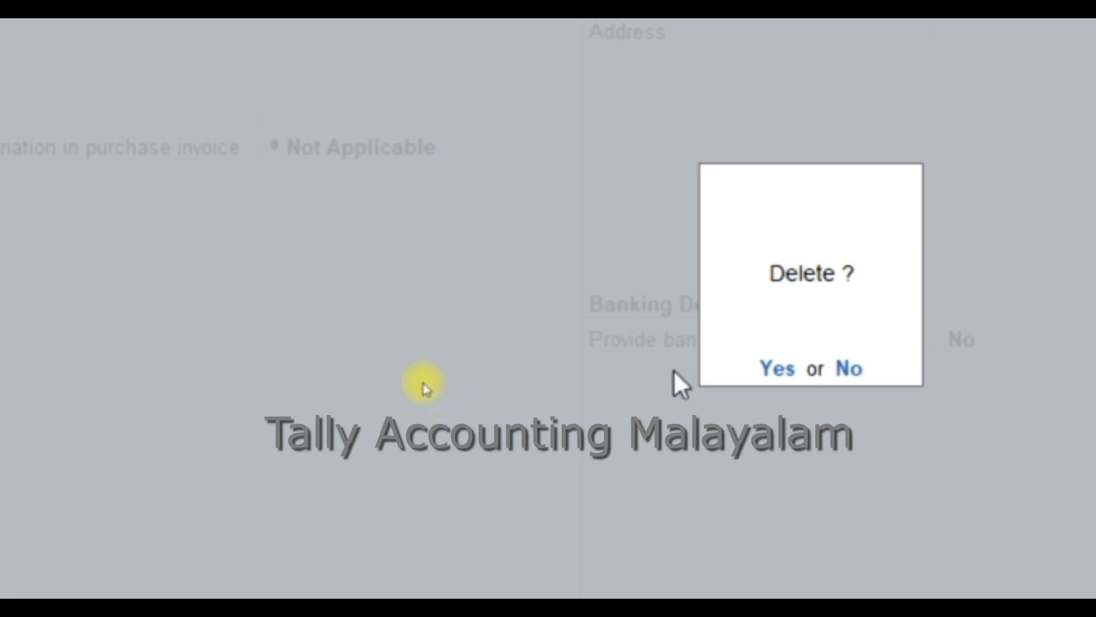
key(n)
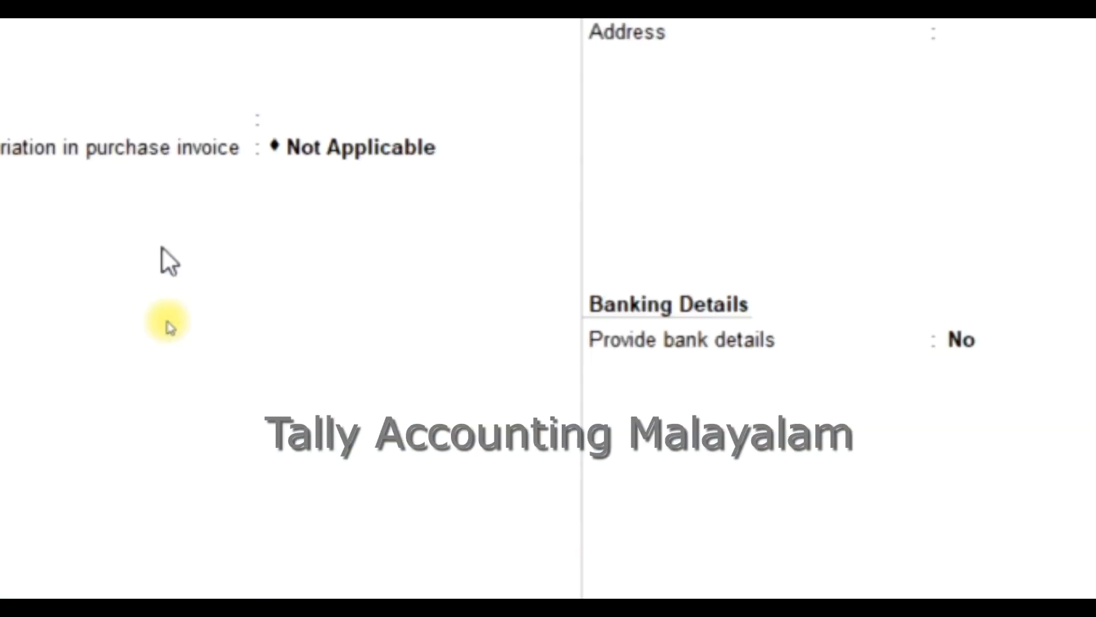